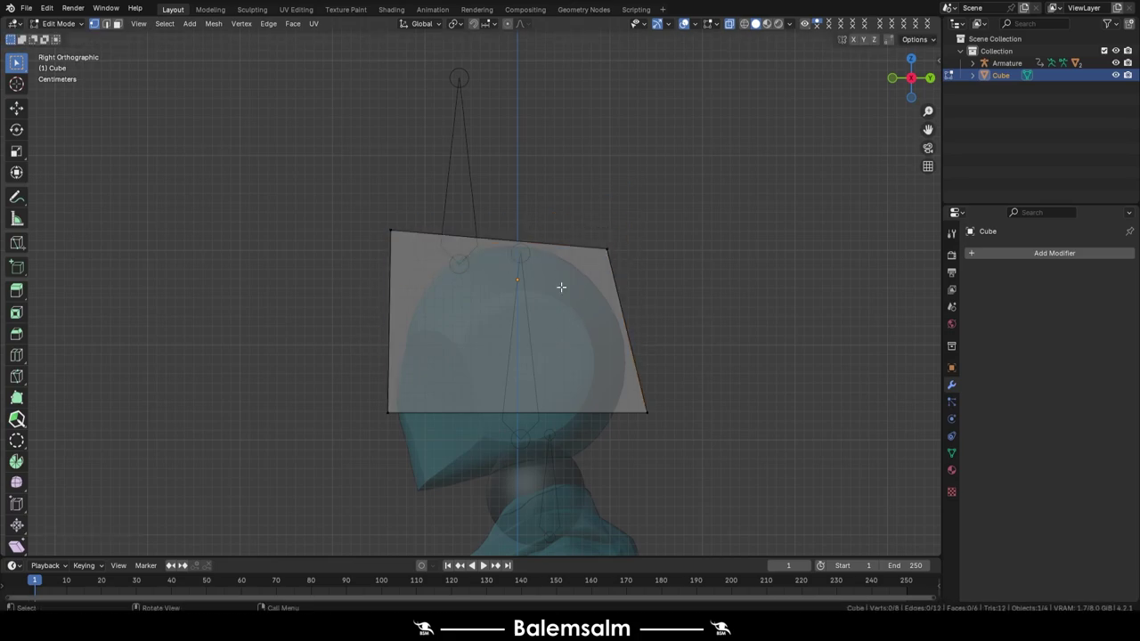
Extrude the cube's bottom edge downward and resize its side faces to enclose the character's head
left_click(561, 376)
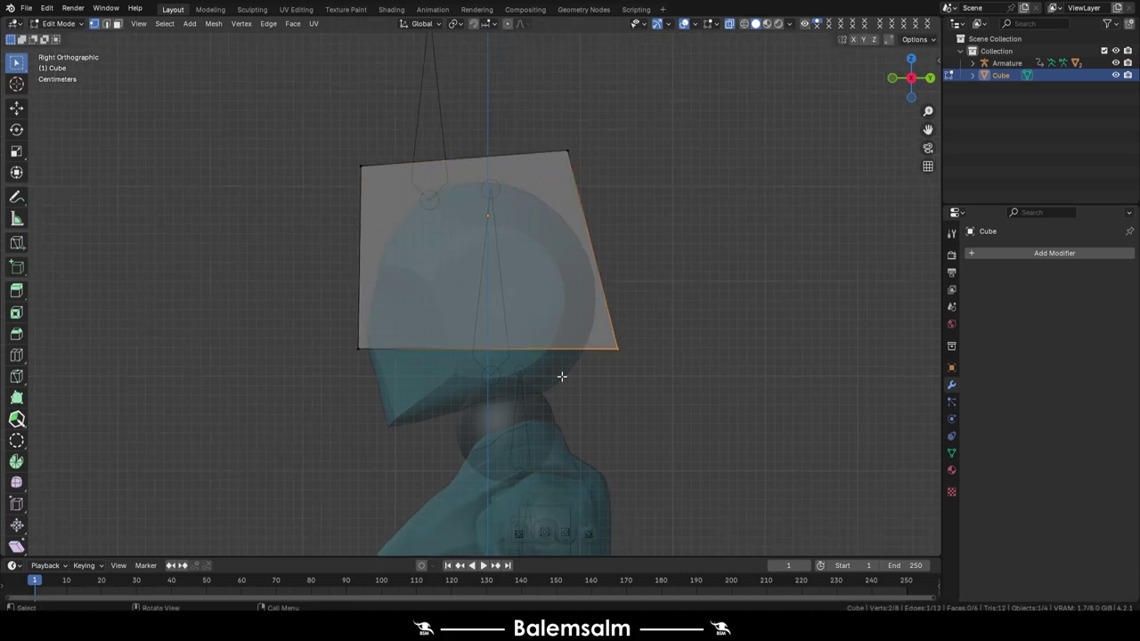
left_click(535, 479)
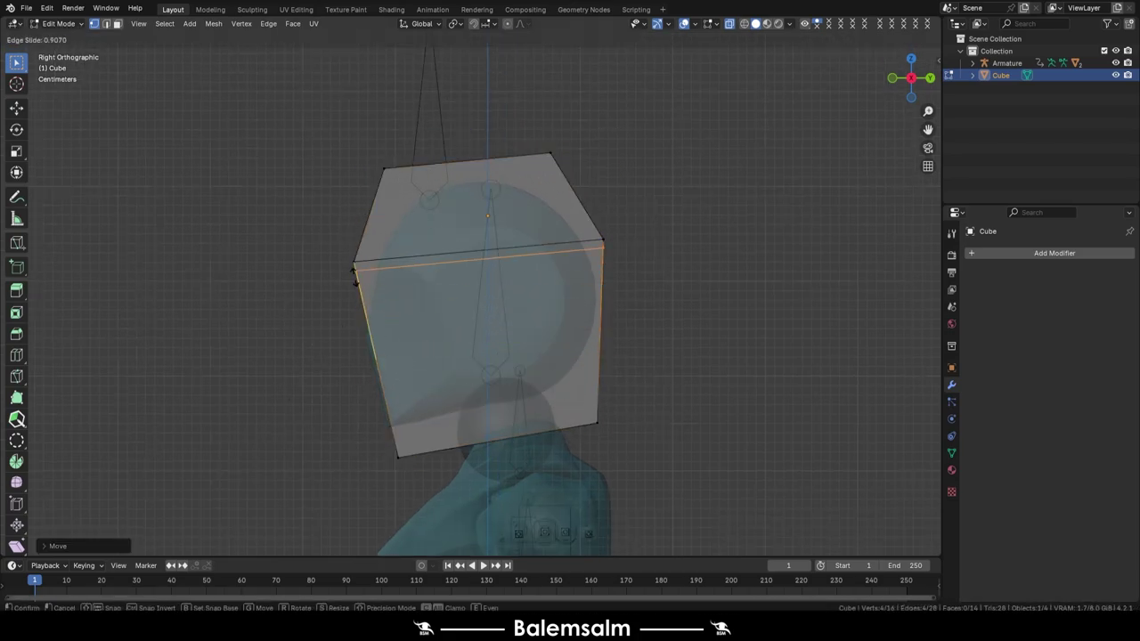
left_click(430, 161, "ctrl")
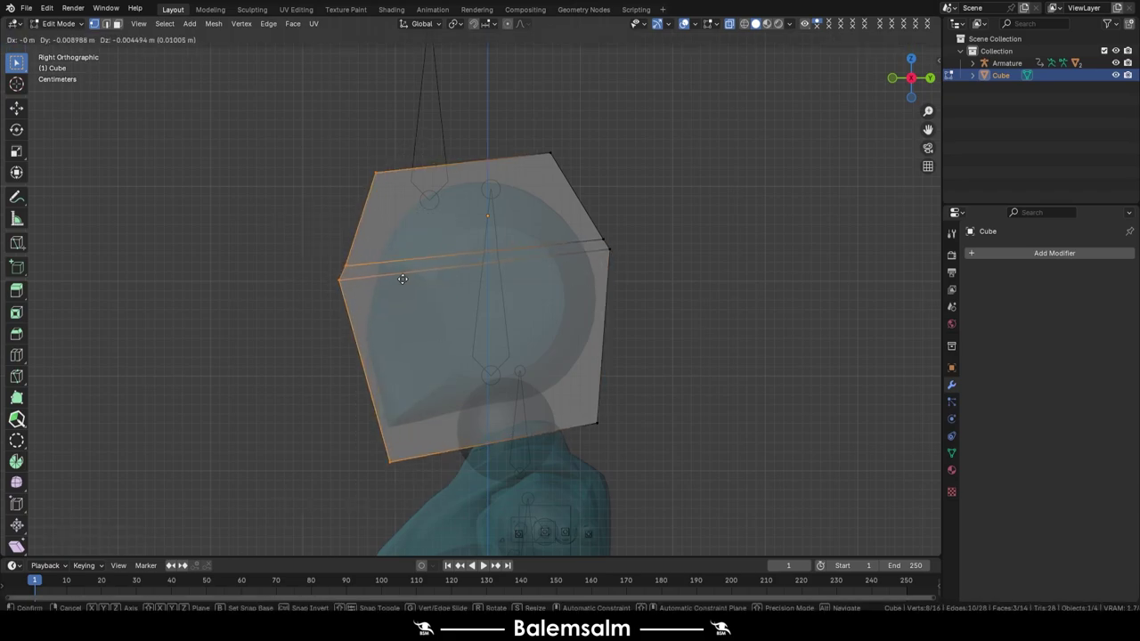
left_click(1055, 253)
mouse_move(983, 248)
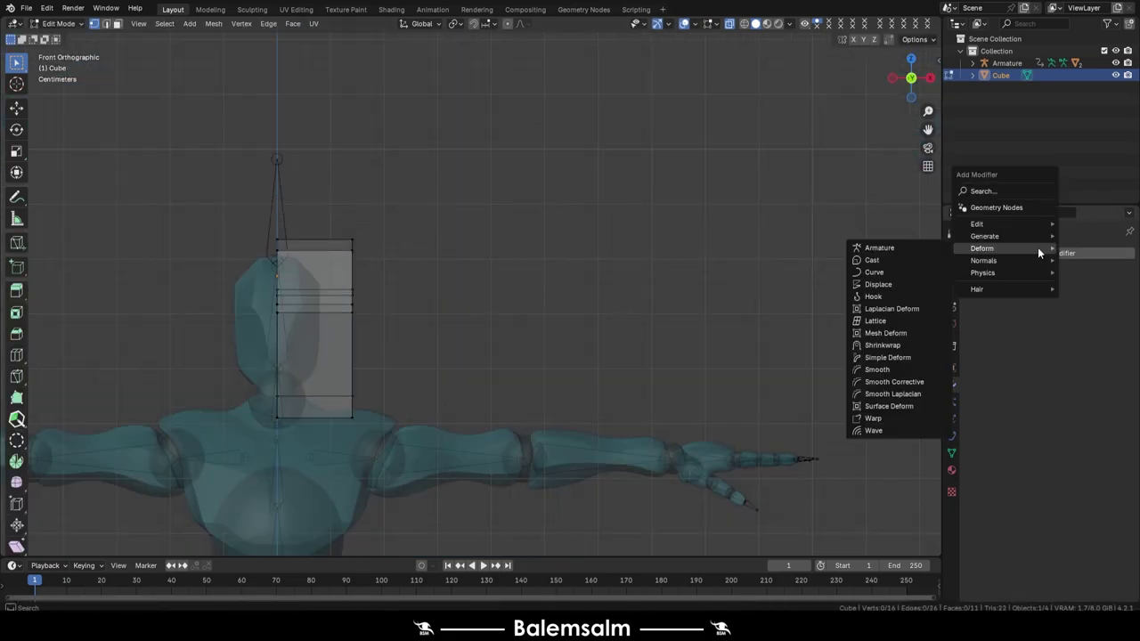
Add an X-axis Mirror modifier with clipping to the head box and check it from above
left_click(885, 334)
middle_click_drag(885, 335, 436, 293)
key("grave")
left_click(482, 209)
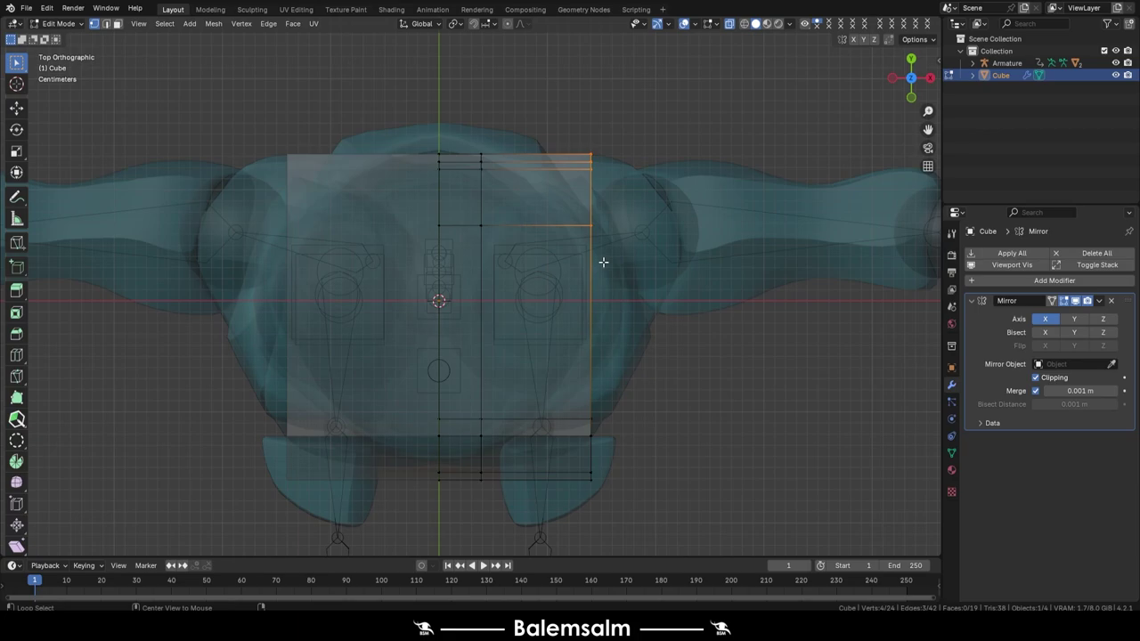
middle_click_drag(603, 262, 470, 364)
Slide the edge loops and edge paths to start rounding the box's sides
key("g")
key("g")
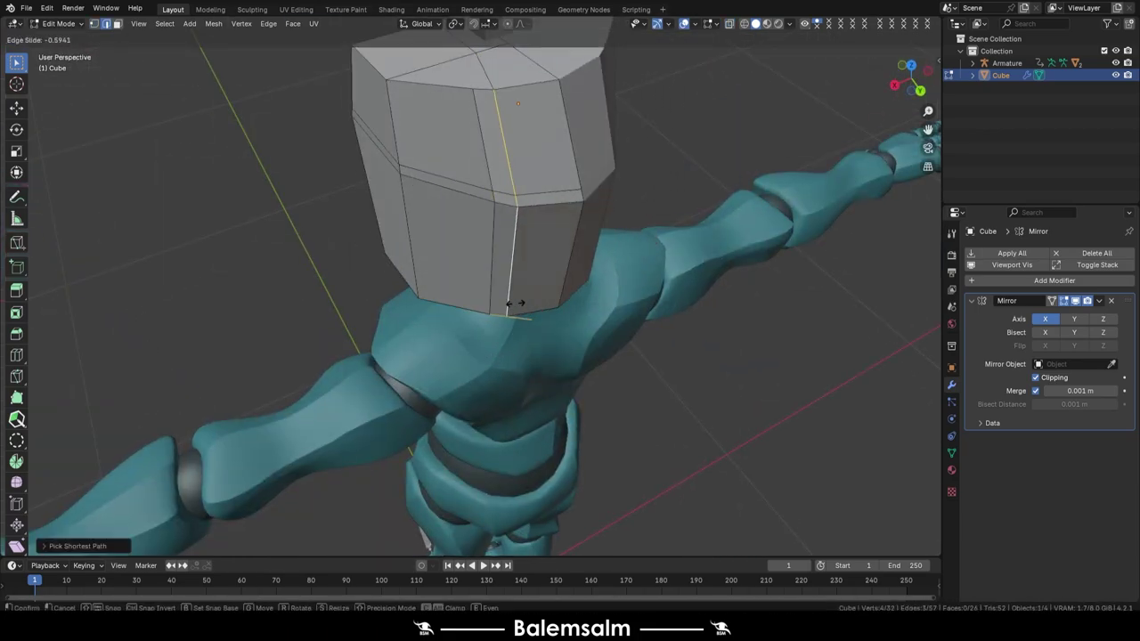
left_click(516, 304)
mouse_move(516, 304)
middle_mouse_down()
mouse_move(600, 461)
mouse_move(474, 267)
middle_mouse_up()
key("g")
key("x")
right_click(548, 436)
left_click(473, 267, "ctrl")
key("g")
key("g")
In X-ray, move the selected edges along Y to form the faceted bucket-helm profile
mouse_move(385, 333)
middle_mouse_down()
mouse_move(481, 288)
mouse_move(511, 353)
mouse_move(449, 255)
mouse_move(566, 345)
middle_mouse_up()
key("ctrl+r")
right_click(449, 255)
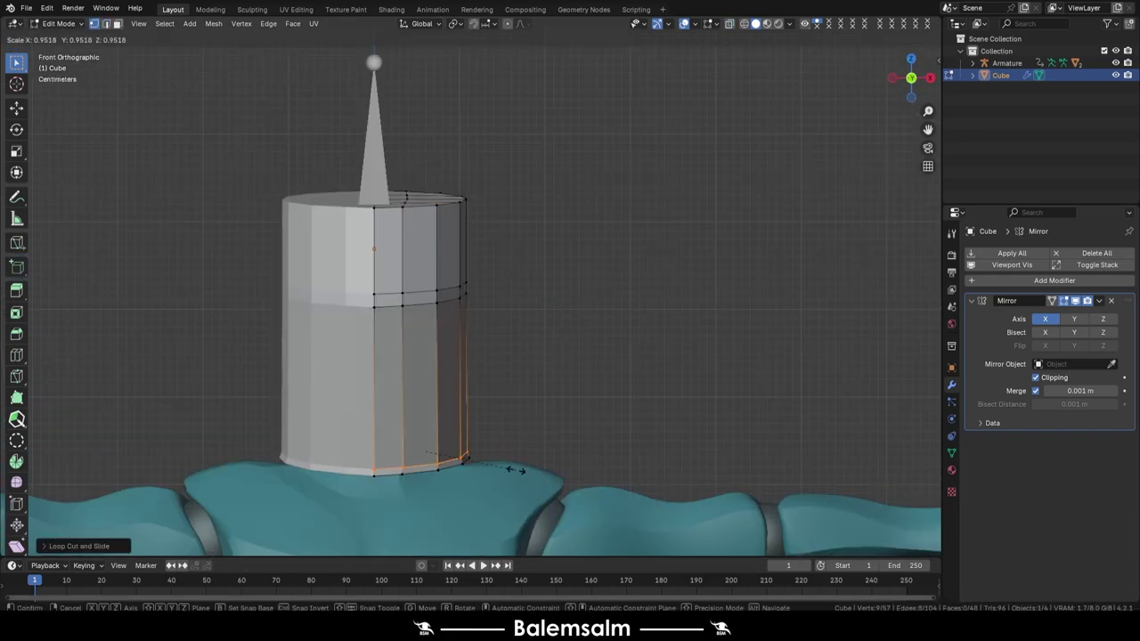
middle_click_drag(493, 468, 572, 355)
key("alt+z")
key("g")
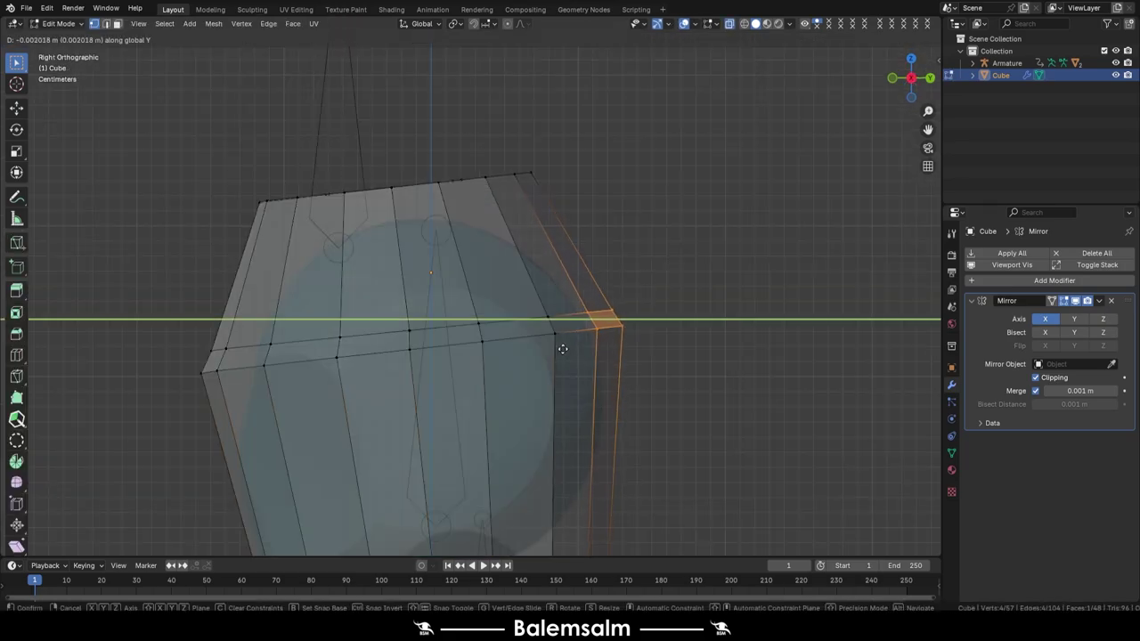
scroll(504, 353, "down", 1)
key("g")
key("y")
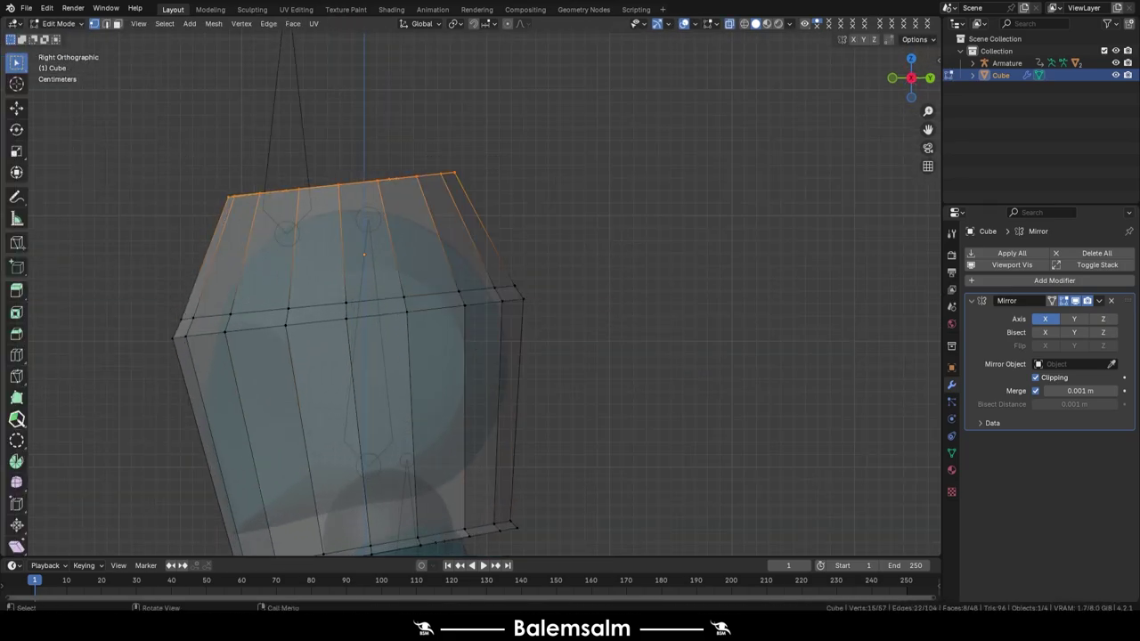
Reposition the helm's top edges from the front view to begin rounding the crown
right_click(506, 251)
middle_click_drag(512, 257, 496, 330)
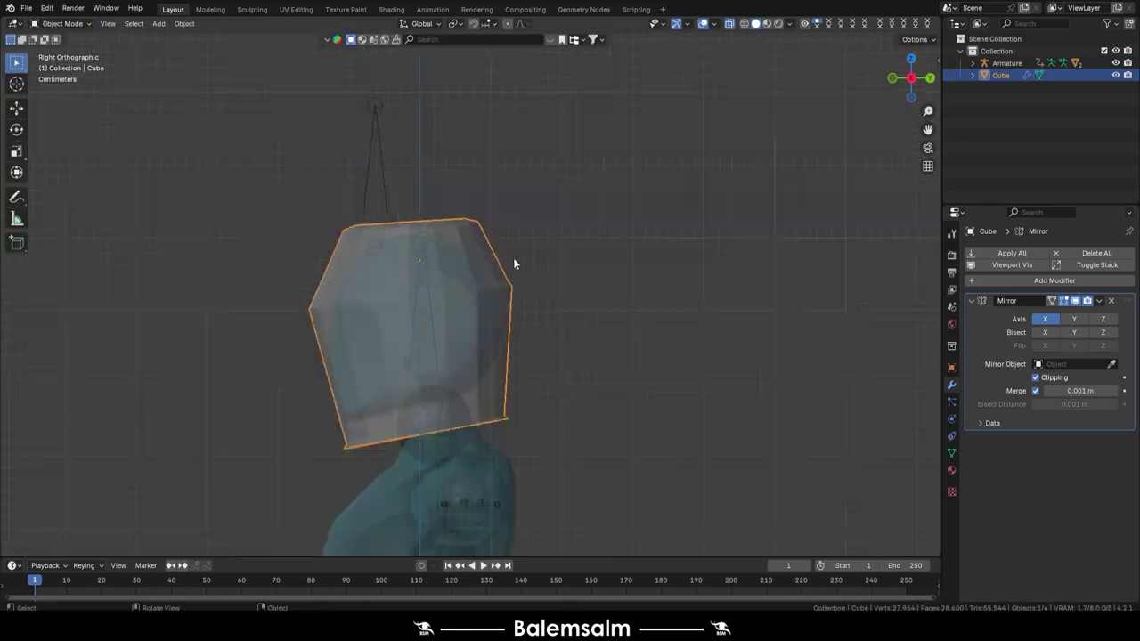
key("grave")
left_click(407, 287)
mouse_move(393, 206)
middle_mouse_down()
mouse_move(516, 228)
mouse_move(496, 226)
middle_mouse_up()
key("alt+z")
left_click(675, 347)
Move and vertex-slide the crown edges to round off the helm's top
middle_click_drag(675, 346, 438, 431)
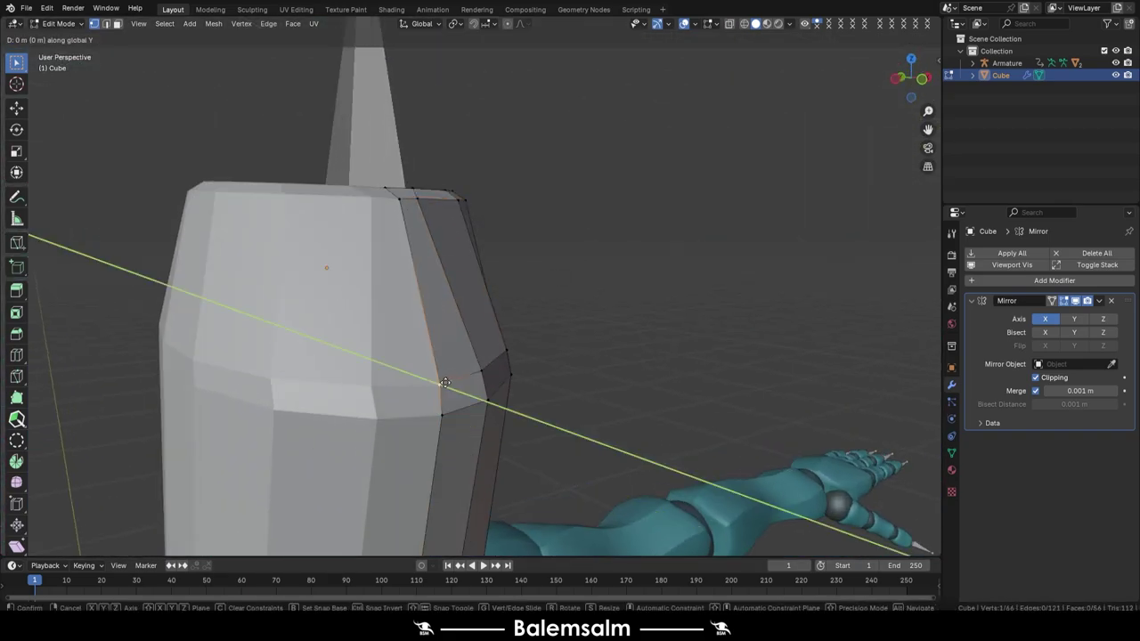
mouse_move(445, 382)
middle_mouse_down()
mouse_move(375, 429)
mouse_move(585, 375)
middle_mouse_up()
left_click(464, 243)
middle_click_drag(465, 244, 445, 259)
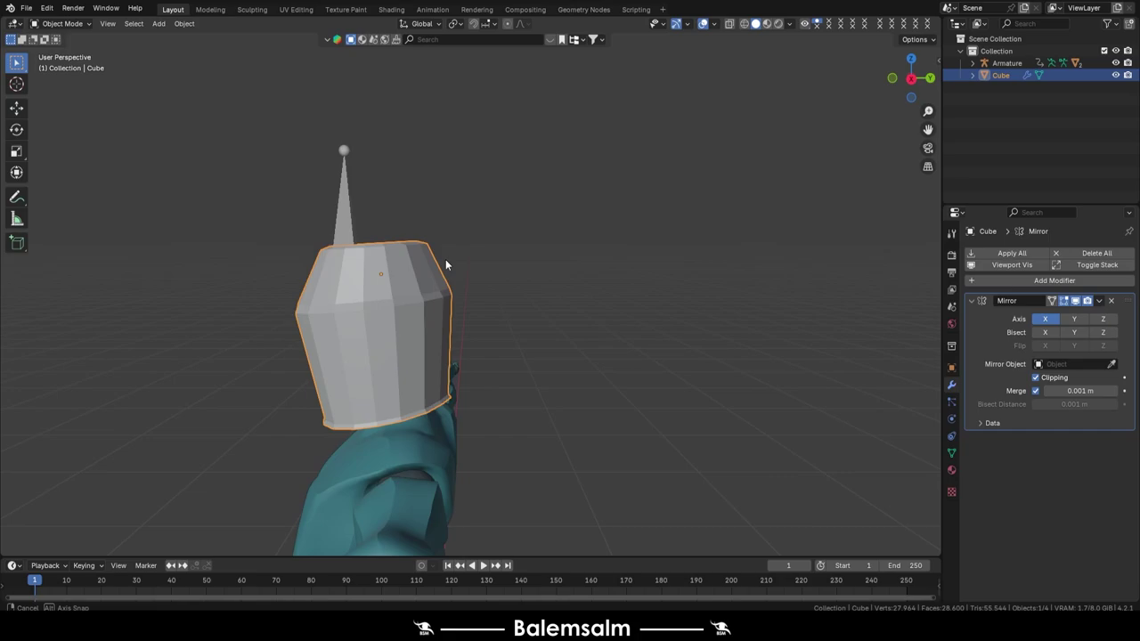
scroll(520, 361, "up", 3)
middle_click_drag(520, 361, 214, 361)
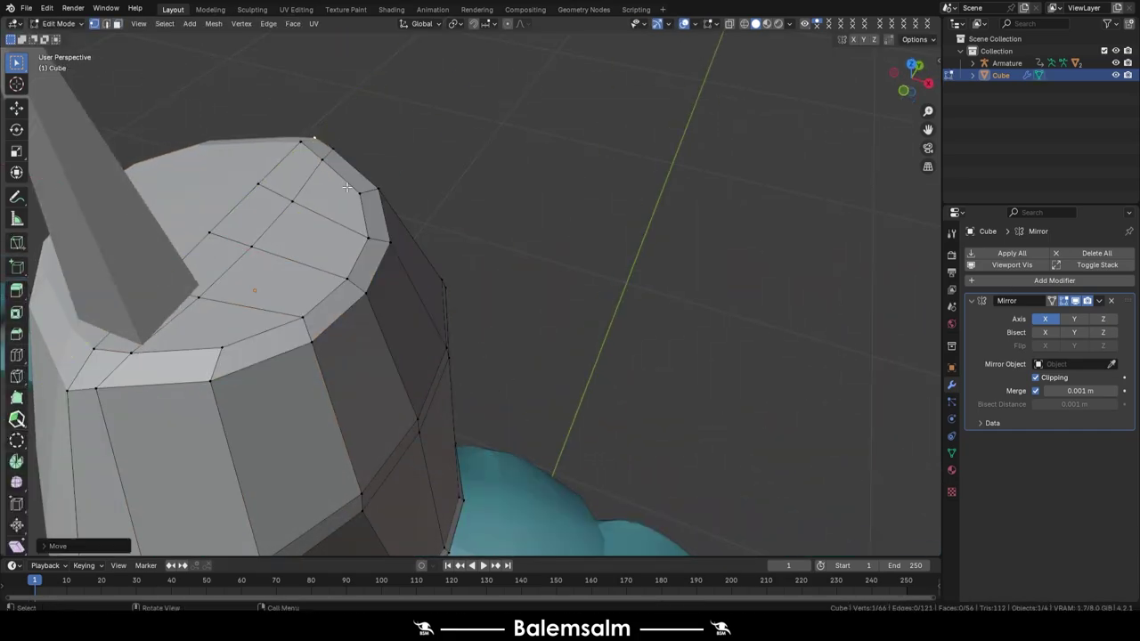
middle_click_drag(347, 187, 383, 274)
scroll(348, 209, "up", 4)
key("shift+v")
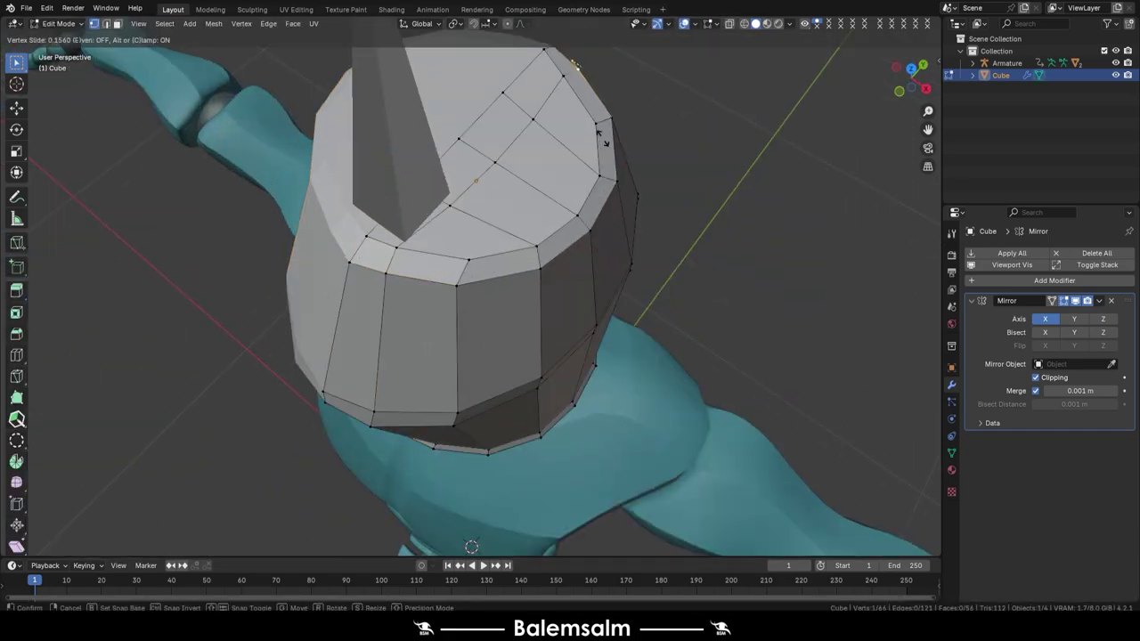
key("Escape")
Add horizontal and vertical loop cuts at eye height across the helm's front
key("grave")
left_click(382, 232)
key("ctrl+r")
left_click(355, 207)
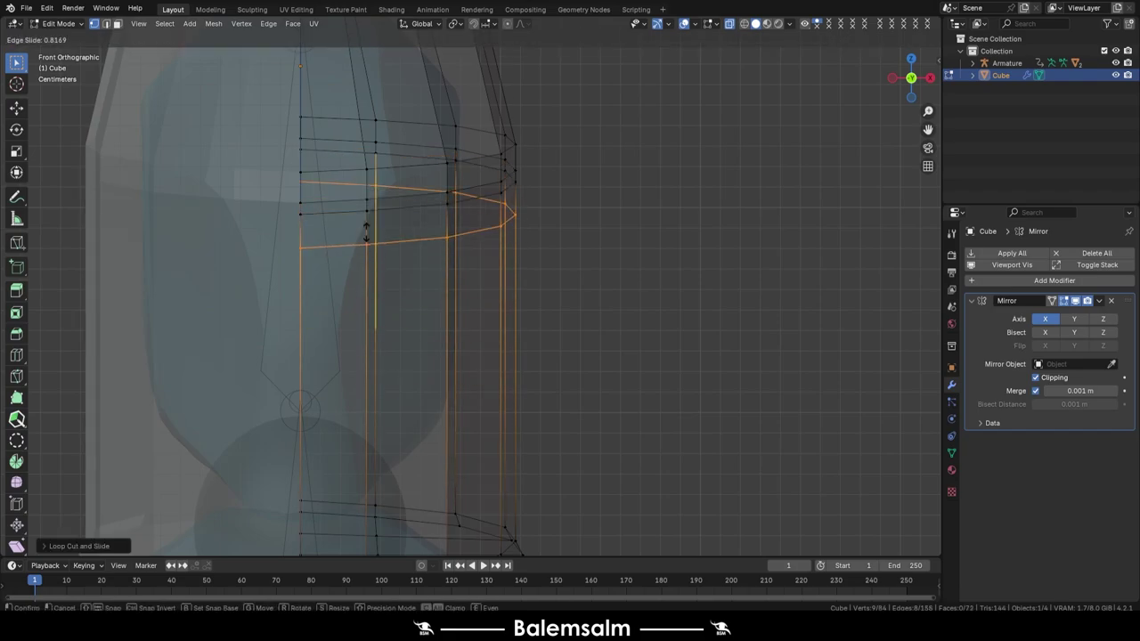
left_click(365, 230)
mouse_move(366, 230)
middle_mouse_down()
mouse_move(428, 223)
mouse_move(428, 278)
middle_mouse_up()
key("ctrl+r")
left_click(487, 226)
Delete the slot face to open the eye slit, then return to Object Mode
scroll(427, 267, "up", 3)
key("x")
key("Tab")
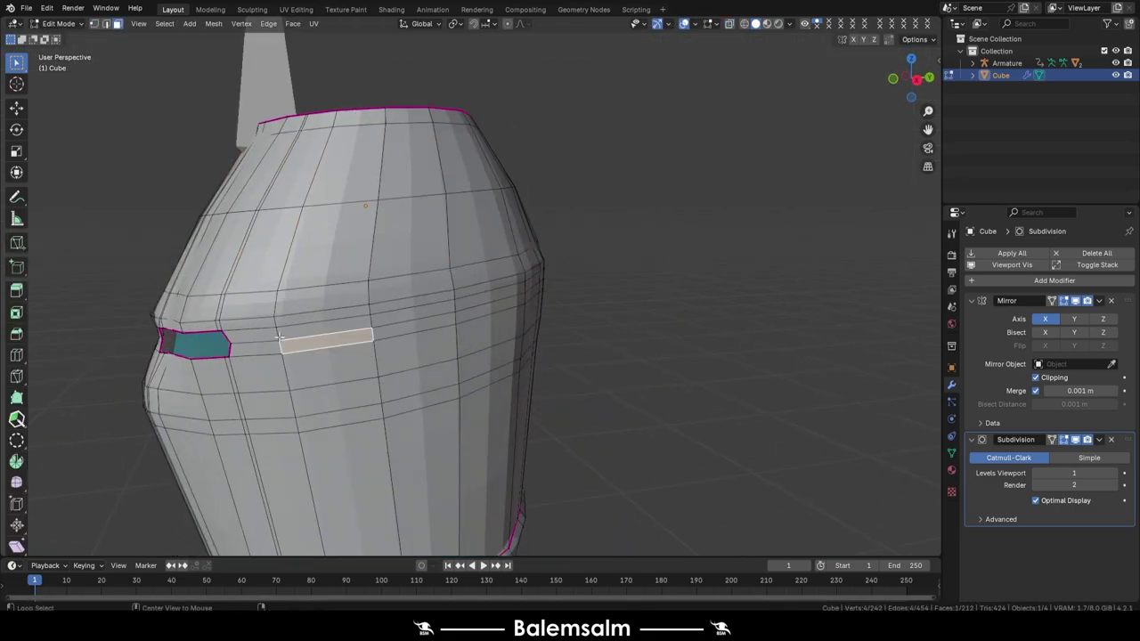
Select the ring of faces at eye level that will form the brow band
left_click(279, 336, "alt")
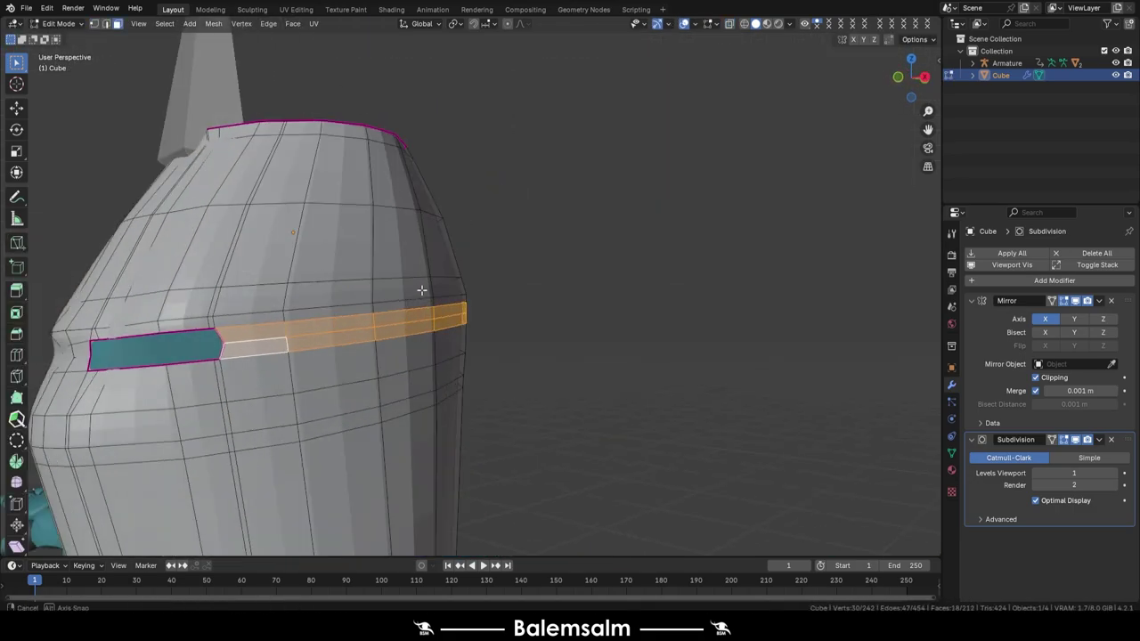
middle_click_drag(279, 337, 345, 358)
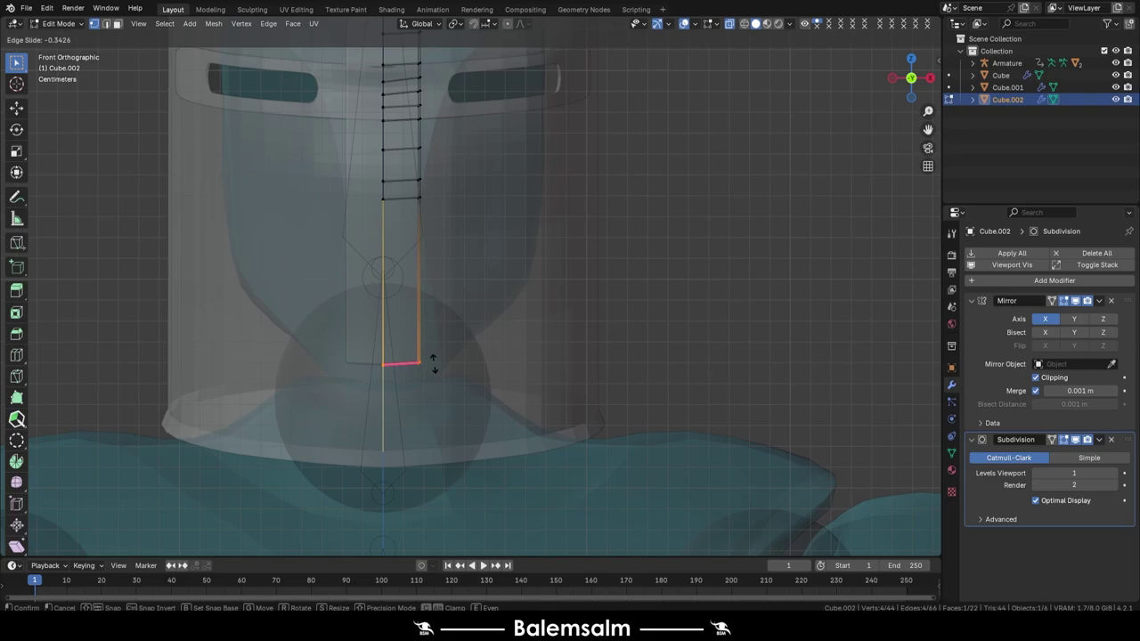
Slide and move the front strip's bottom edge, adding a loop across the strip
left_click(433, 363)
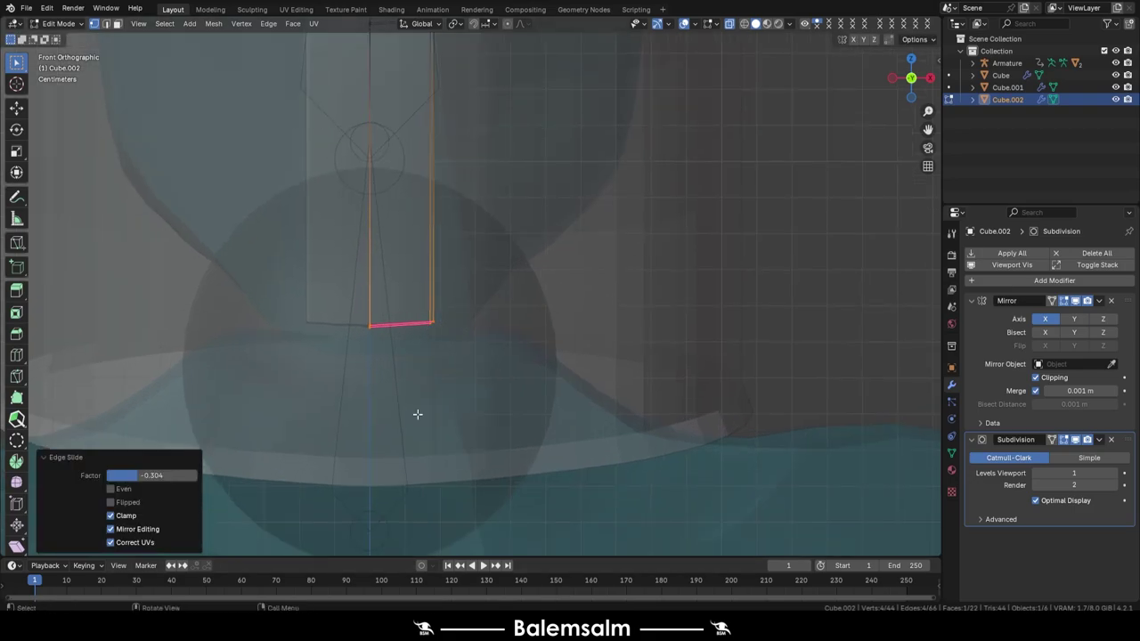
scroll(417, 415, "up", 2)
key("g")
left_click(449, 261)
key("g")
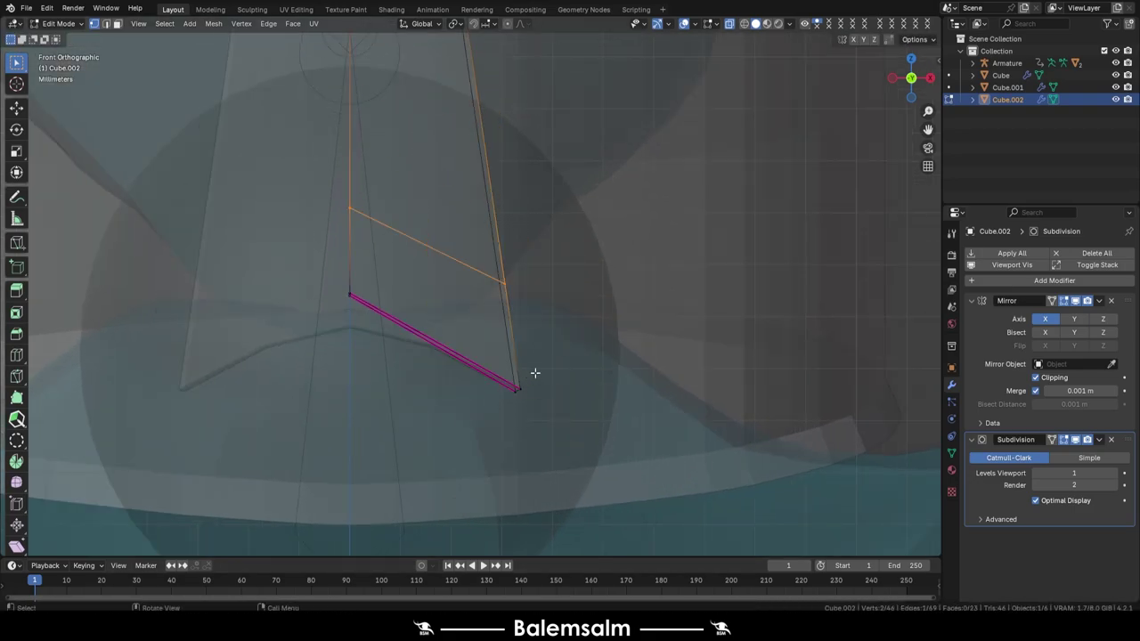
key("alt+z")
middle_click_drag(534, 372, 692, 268)
scroll(618, 343, "up", 3)
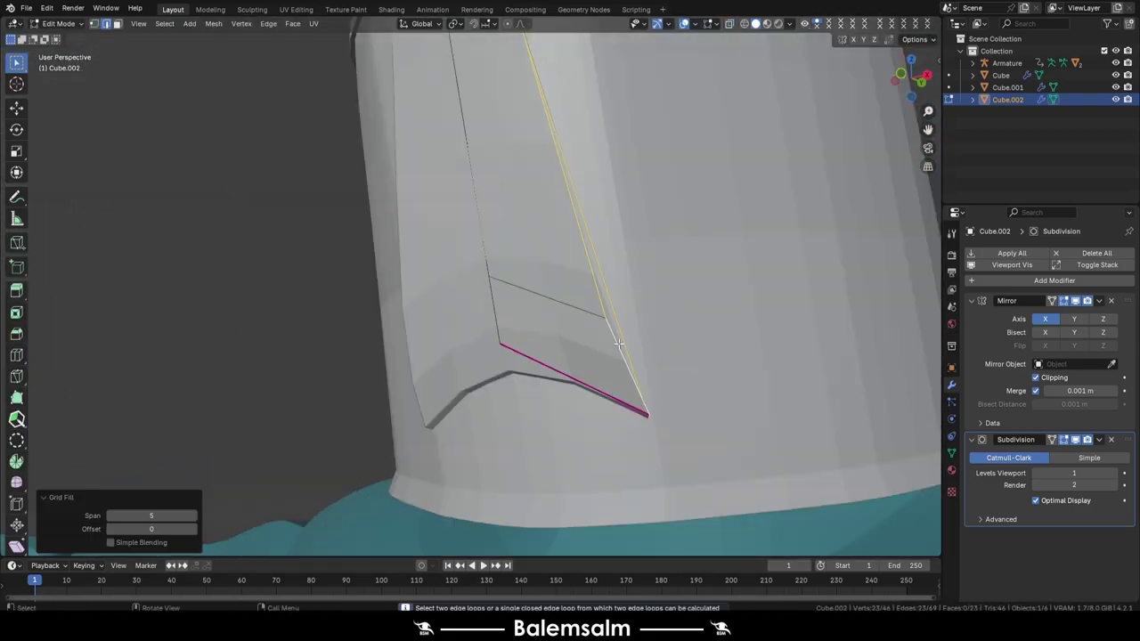
Extrude the strip's bottom edge into a pointed, angled lower end from the front view
right_click(564, 399)
left_click(565, 399)
key("y")
scroll(598, 398, "up", 4)
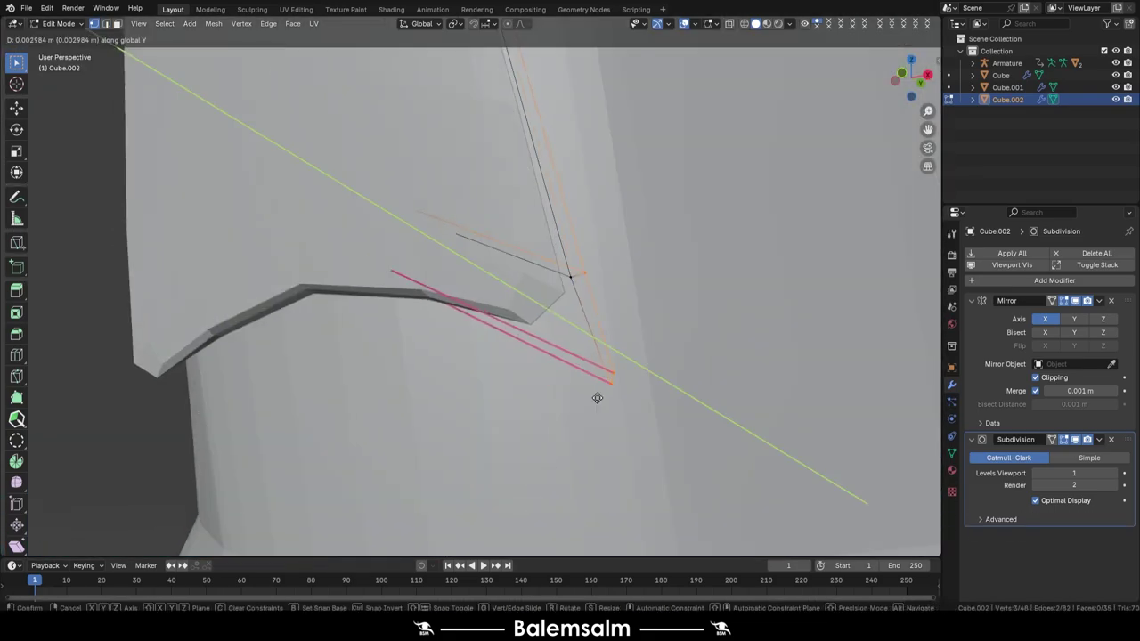
key("Escape")
scroll(499, 441, "down", 5)
scroll(499, 441, "up", 5)
key("ctrl+z")
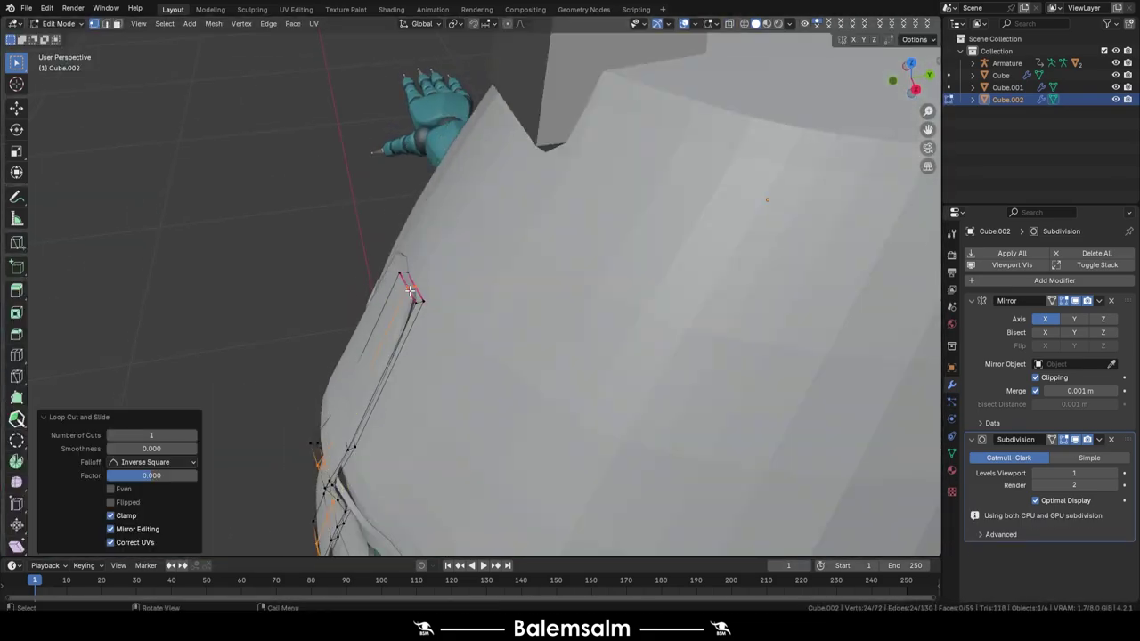
key("KP_1")
key("e")
middle_click_drag(537, 259, 659, 301)
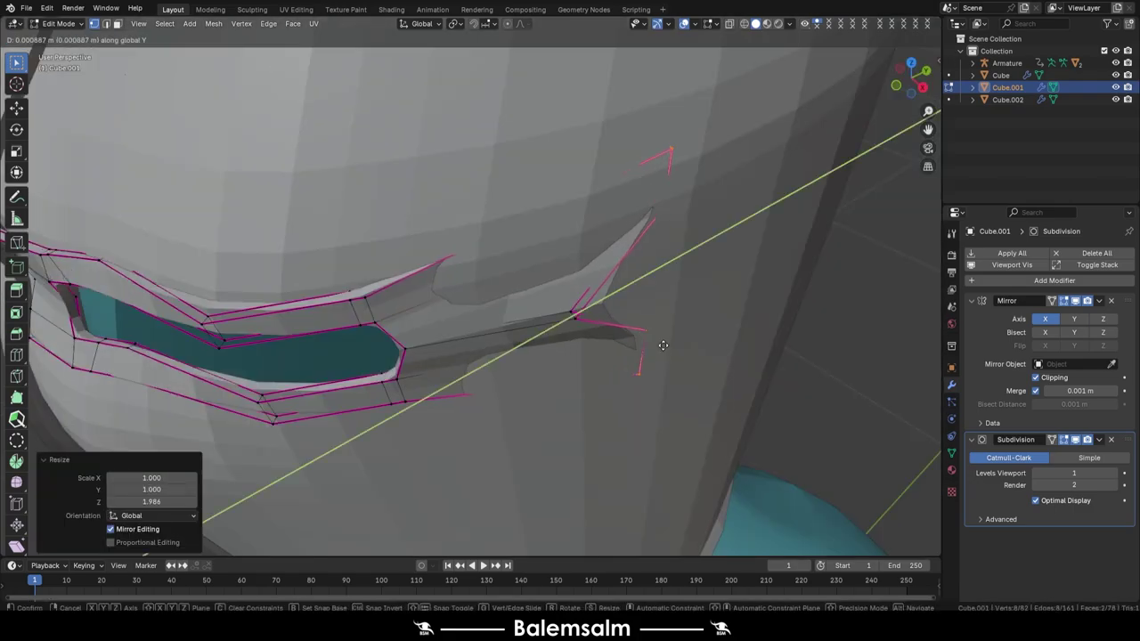
Loop-cut around the helm and split the brow-level face band into Cube.003
mouse_move(697, 197)
middle_mouse_down()
mouse_move(615, 218)
mouse_move(561, 165)
middle_mouse_up()
key("ctrl+r")
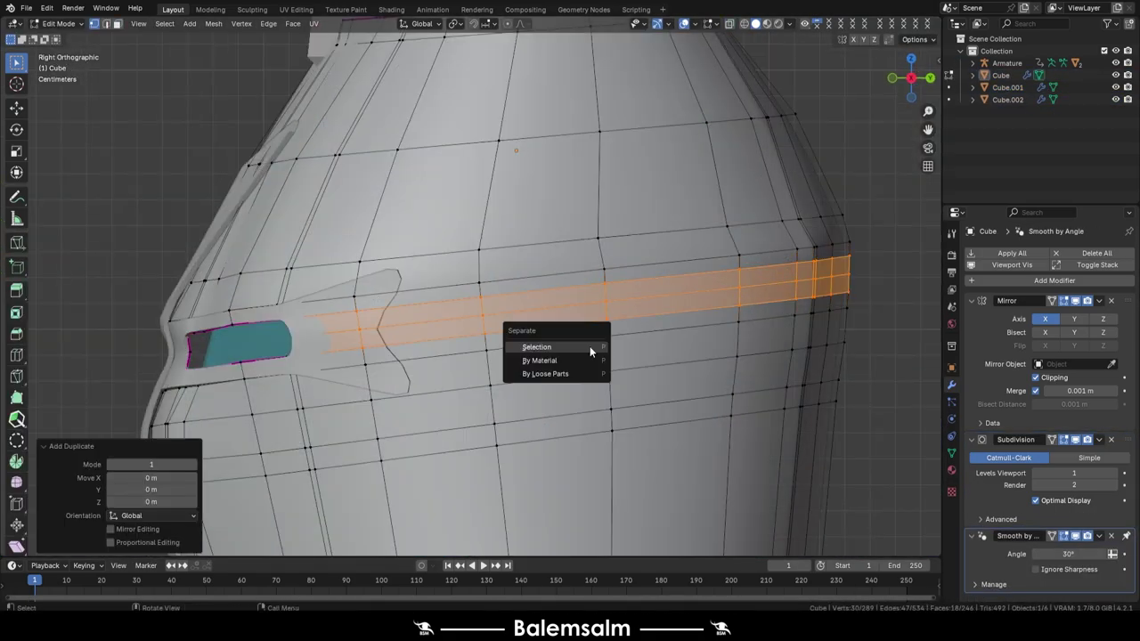
left_click(590, 348)
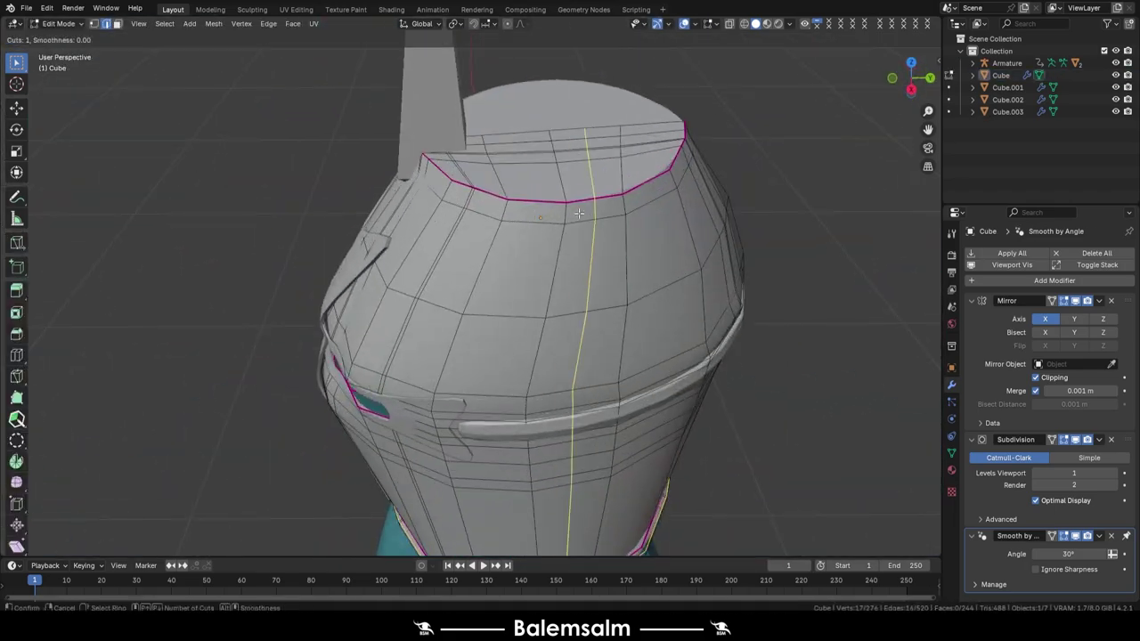
Place the new edge loop near the helm's crown
left_click(570, 220)
scroll(549, 197, "up", 2)
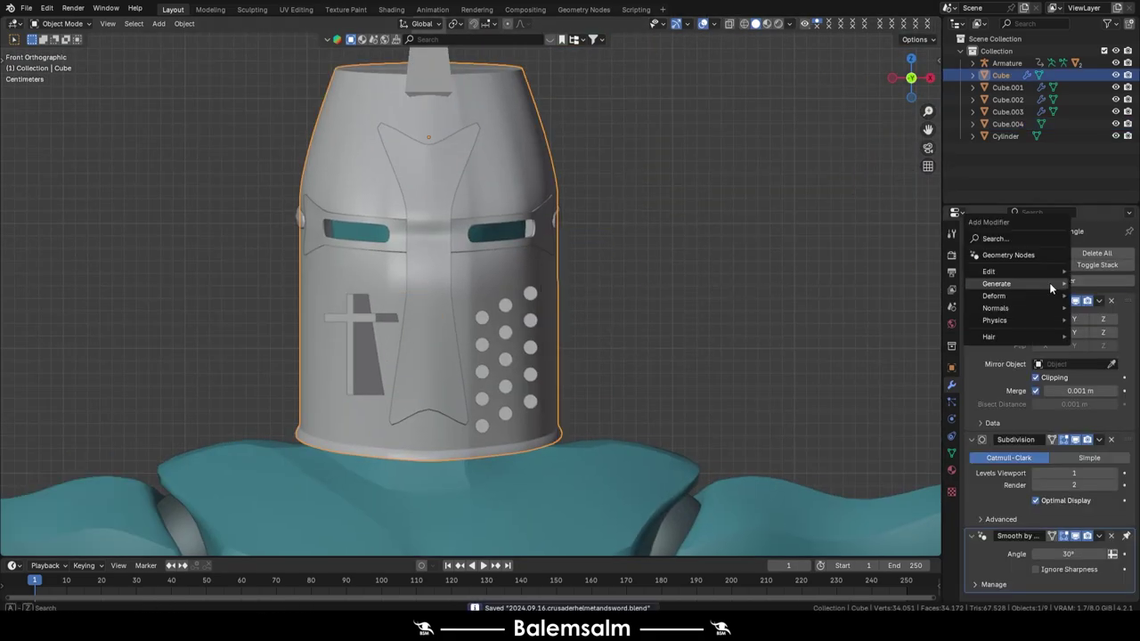
Give the helmet a Boolean Difference with Cylinder for the holes and a 0.01 m Solidify
left_click(899, 308)
left_click(530, 296)
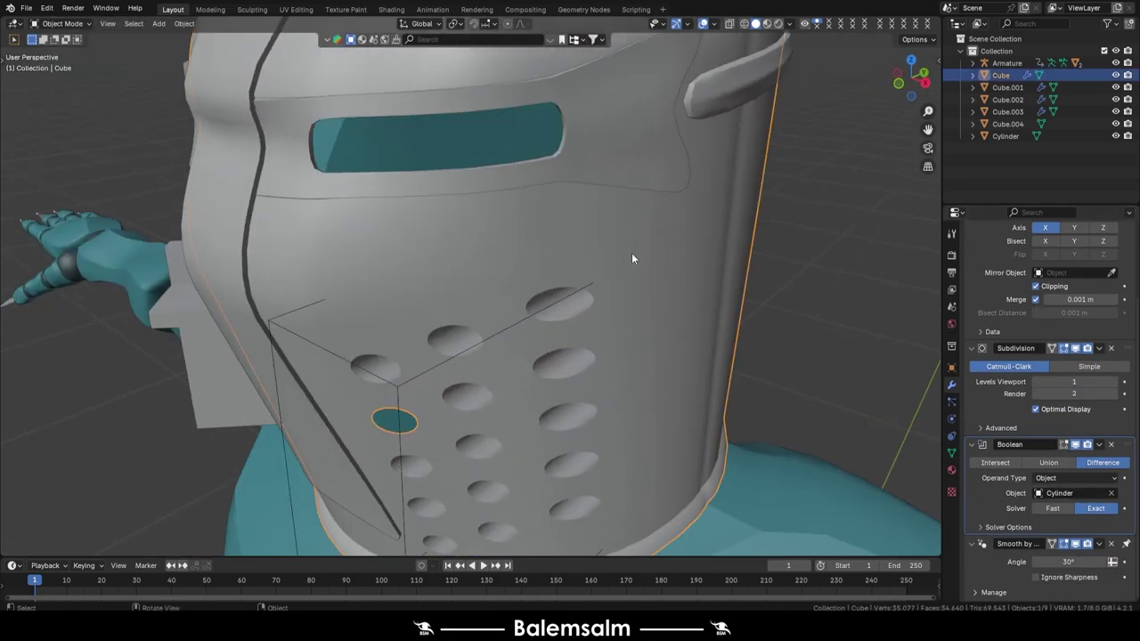
left_click(561, 178)
left_click(913, 411)
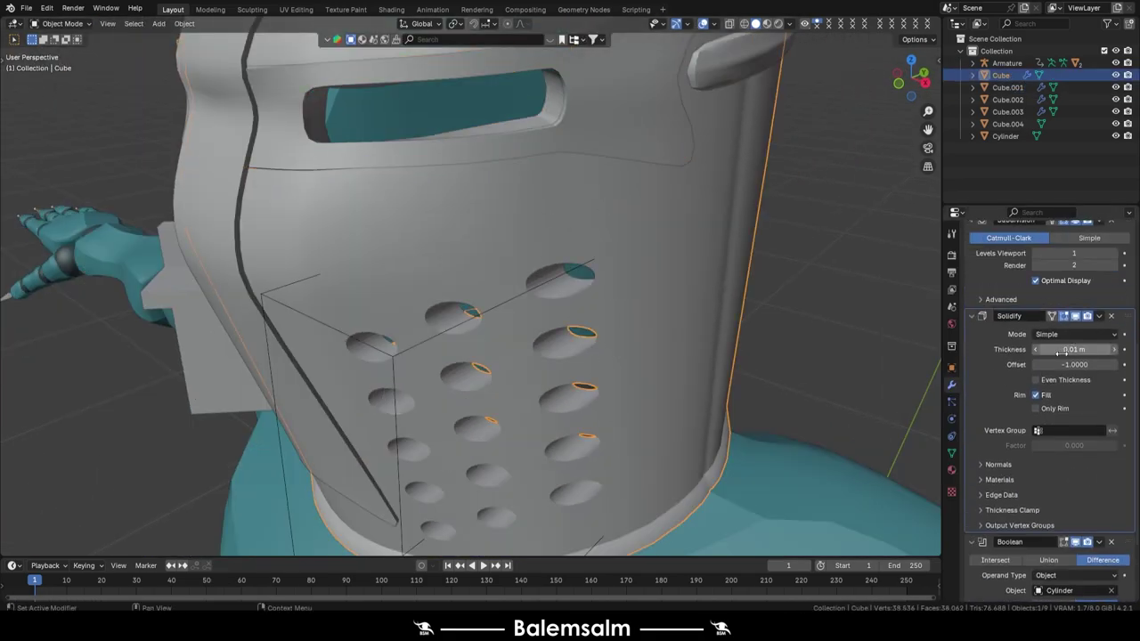
scroll(812, 279, "down", 5)
Shift the middle and right breathing-hole columns sideways along X in the Cylinder object
middle_click_drag(684, 276, 627, 309)
left_click(627, 309)
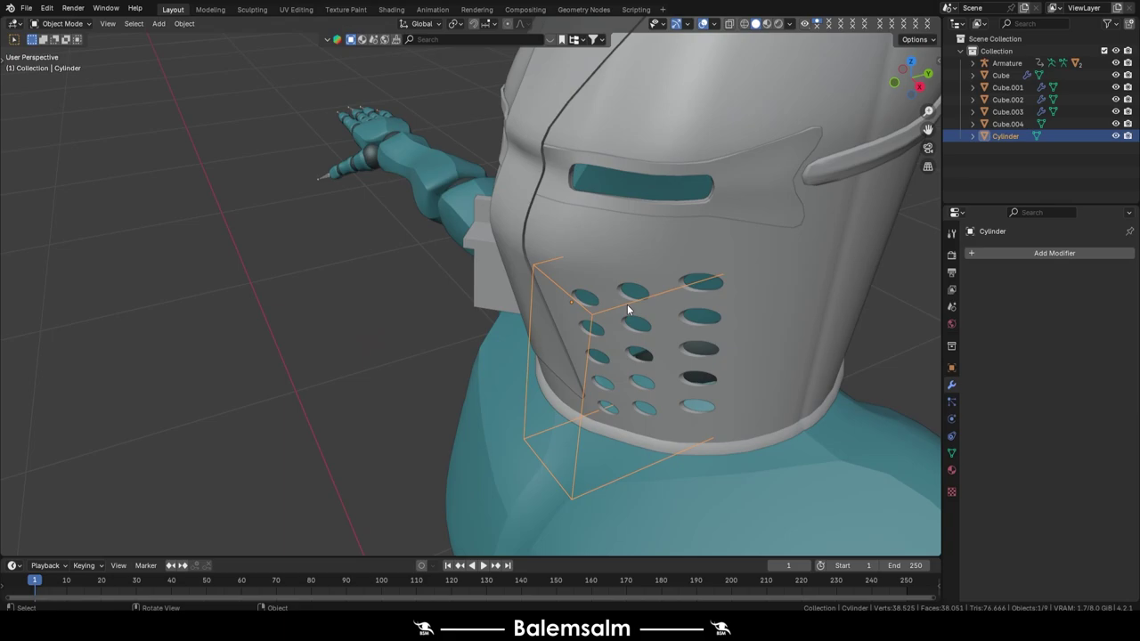
key("KP_1")
key("alt+z")
left_click_drag(588, 174, 498, 428)
key("alt+z")
key("g")
key("x")
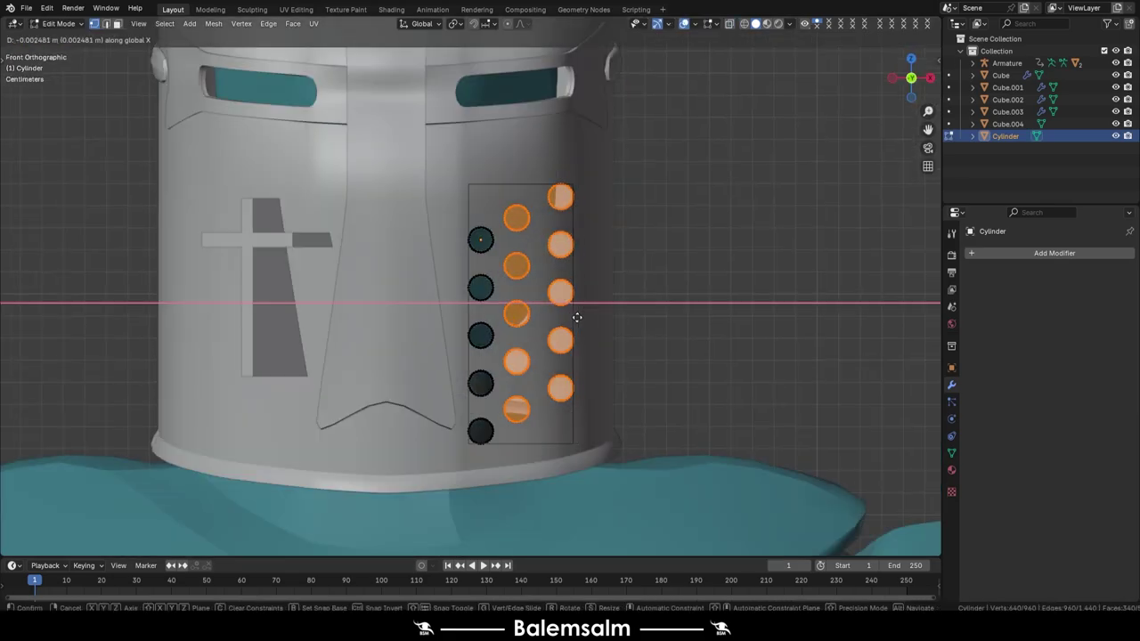
key("alt+z")
key("g")
key("x")
key("Tab")
middle_click_drag(559, 442, 773, 315)
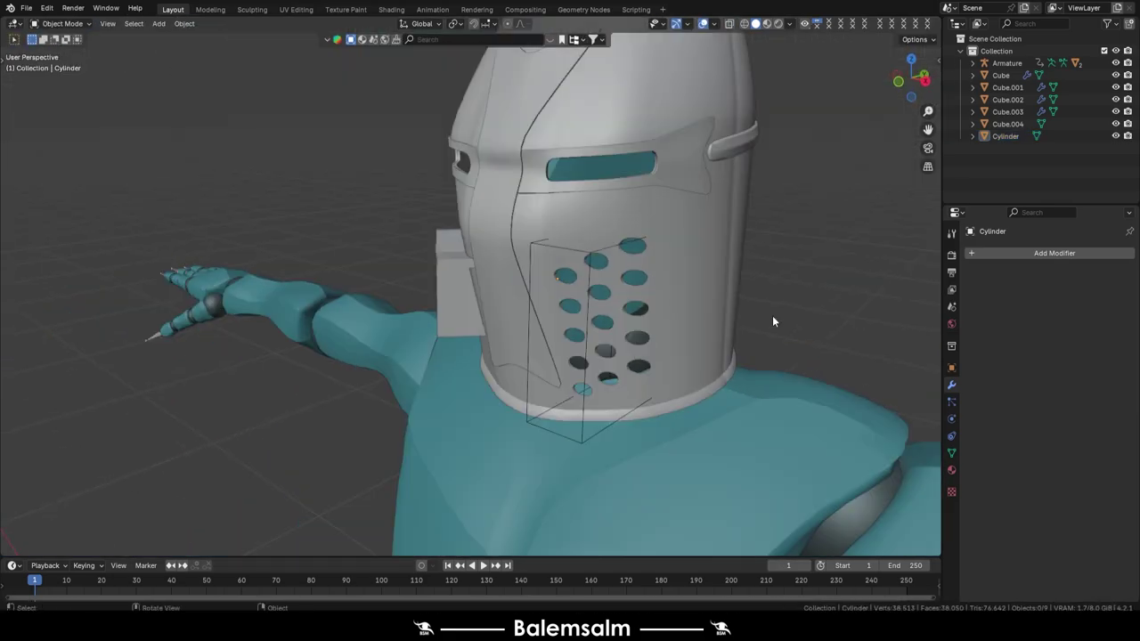
Cut the cross into the helm with Cube.004 and display that cutter as bounds
left_click(1001, 75)
scroll(1105, 535, "down", 10)
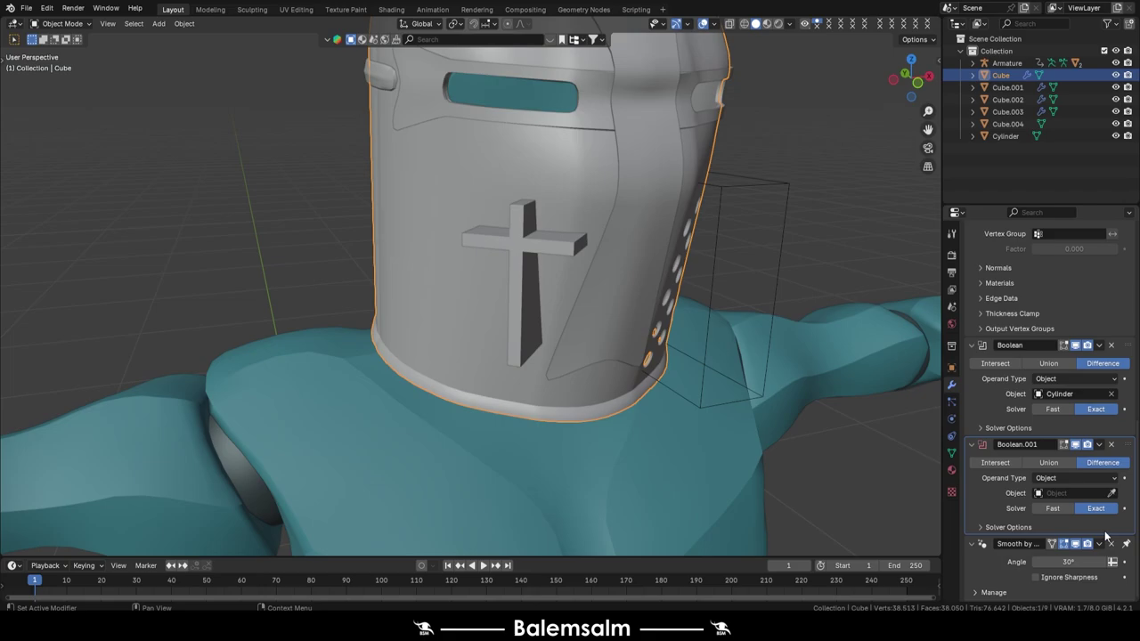
left_click(563, 195)
left_click(1049, 504)
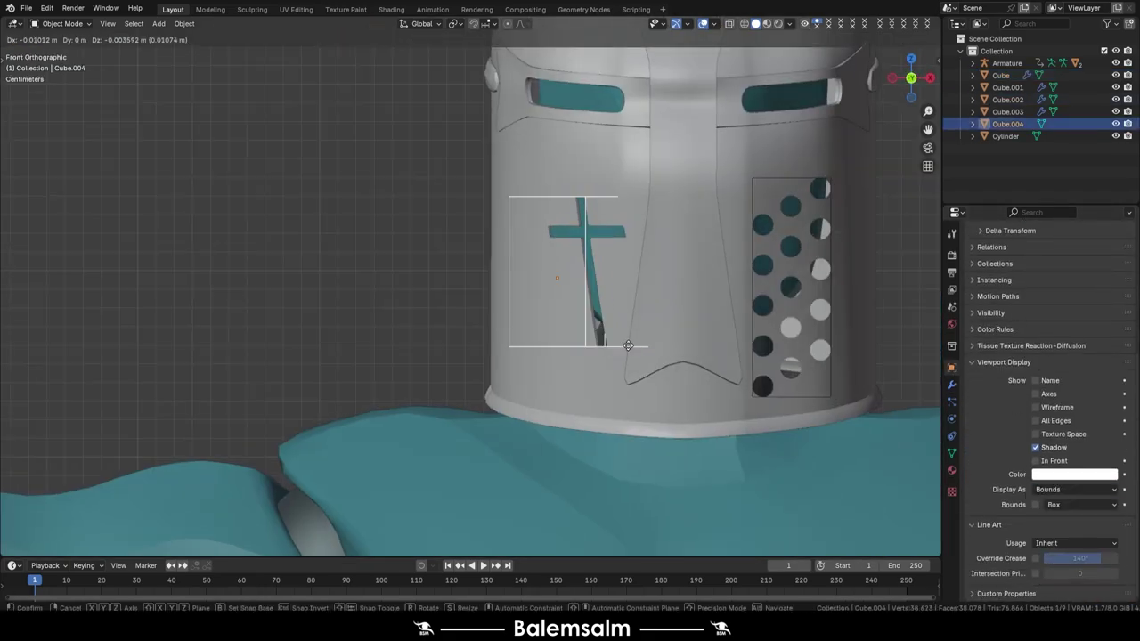
middle_click_drag(629, 320, 620, 338)
scroll(618, 332, "down", 8)
key("alt+a")
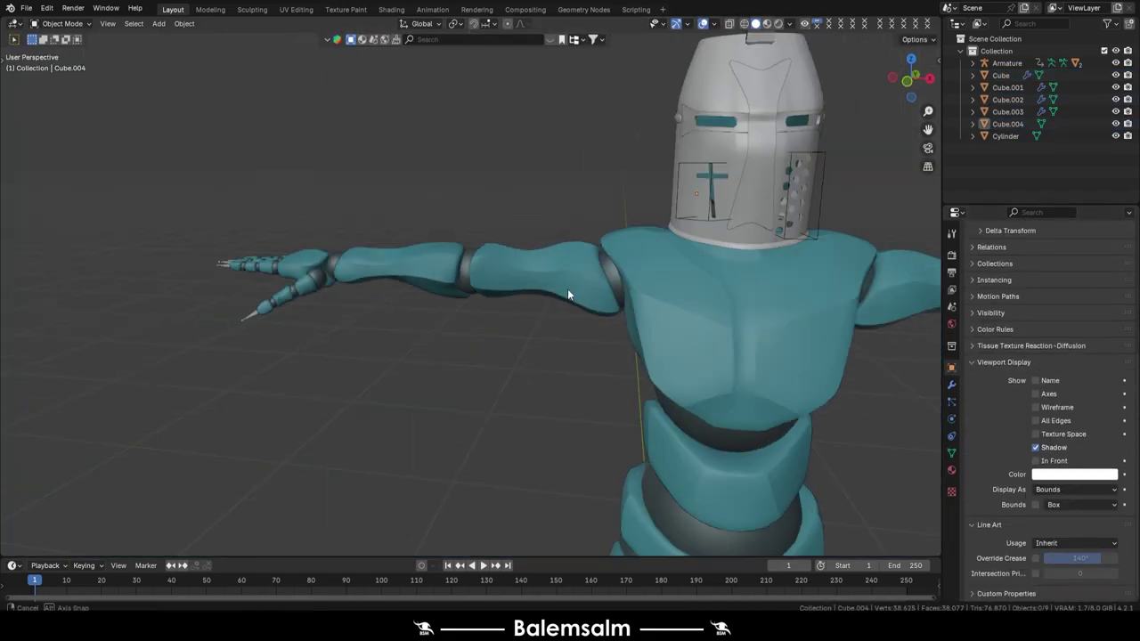
middle_click_drag(567, 289, 477, 204)
Orbit around the helmeted character and save the file
middle_click_drag(393, 176, 653, 338)
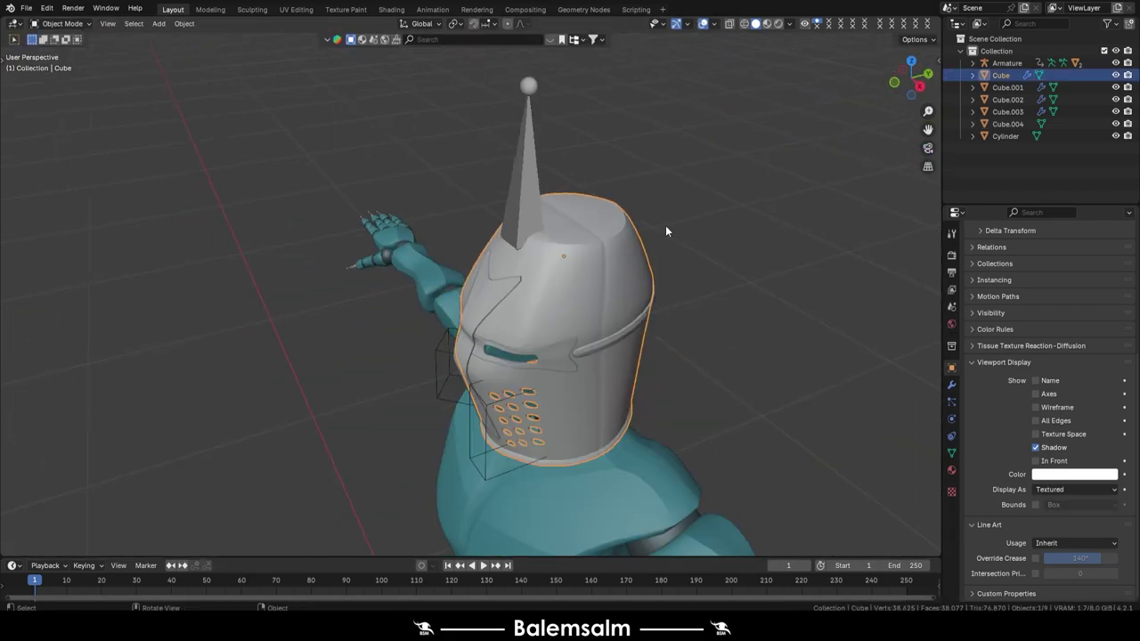
mouse_move(667, 229)
middle_mouse_down()
mouse_move(533, 257)
mouse_move(684, 302)
mouse_move(480, 327)
middle_mouse_up()
key("ctrl+s")
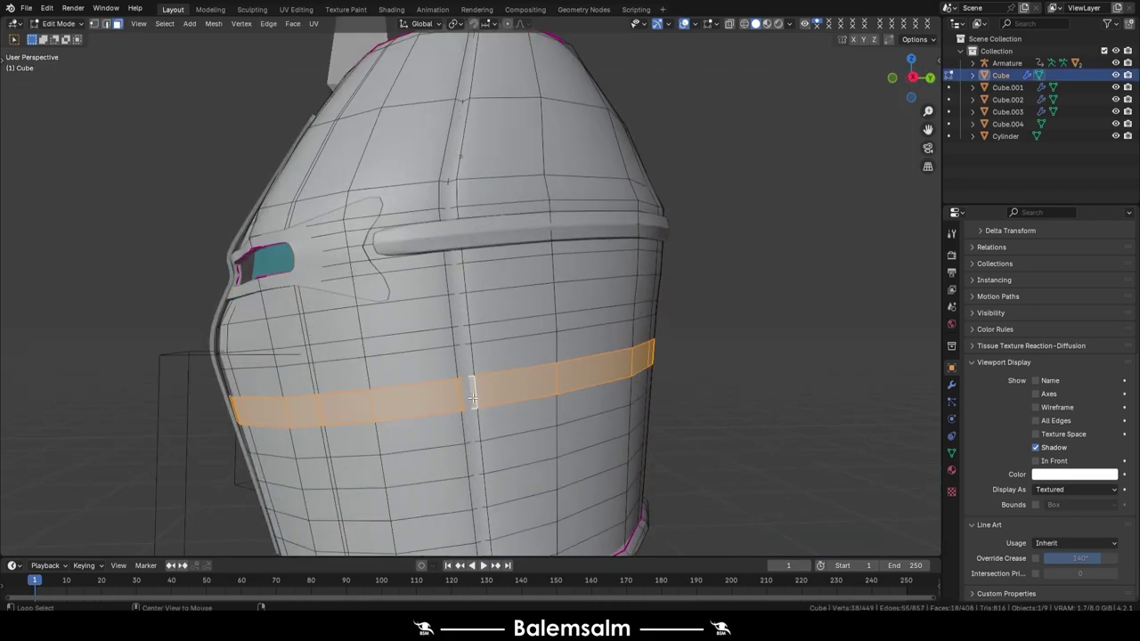
Separate the duplicated side strap strips into their own object, Cube.005, and save
left_click_drag(383, 290, 506, 396, "ctrl")
scroll(513, 322, "up", 3)
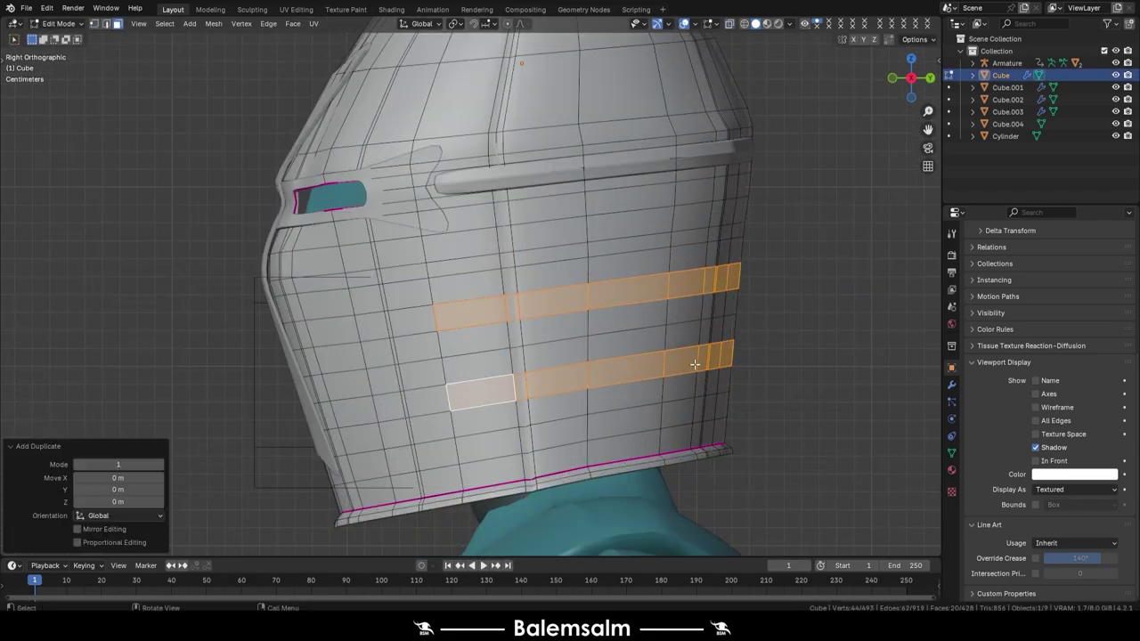
key("p")
left_click(515, 300)
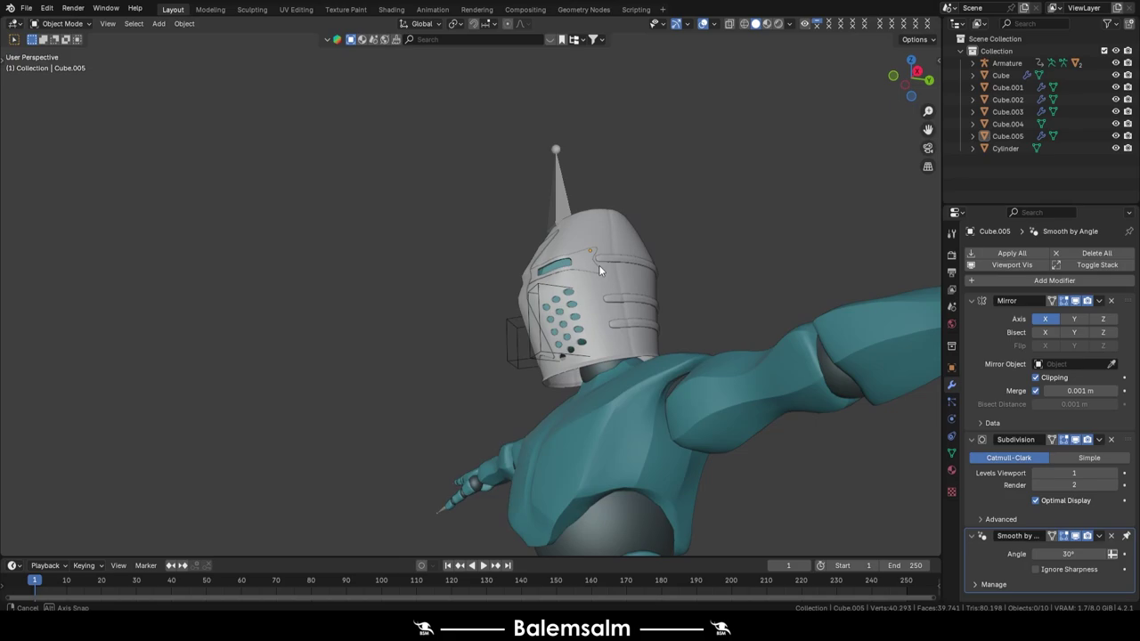
key("ctrl+s")
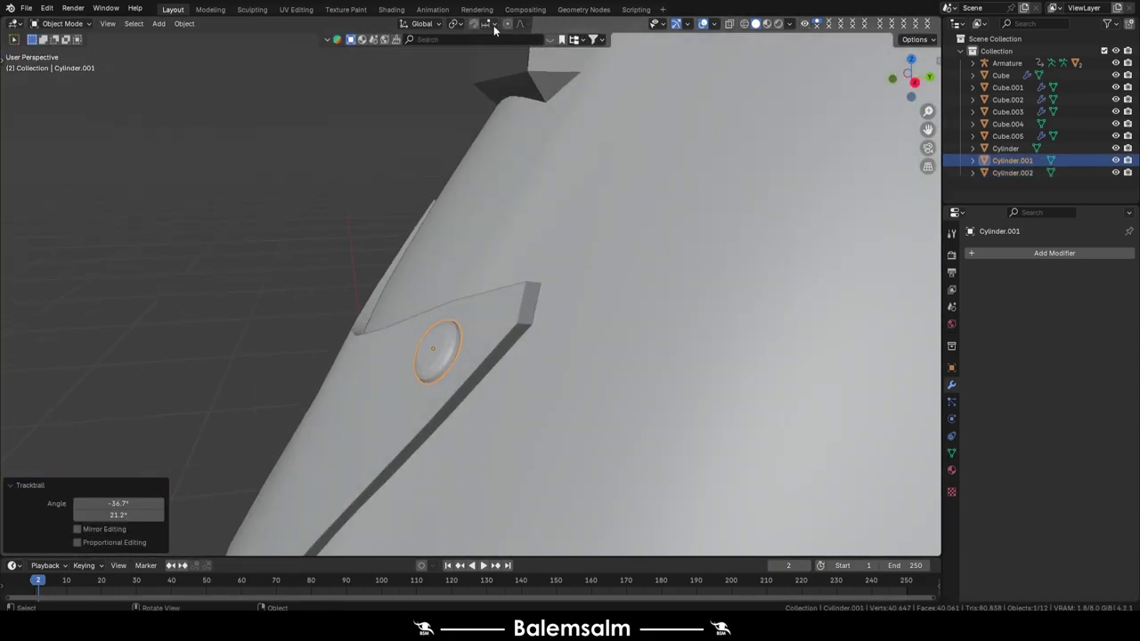
Turn on snapping, save, and place a copied rivet on the face plate
left_click(486, 23)
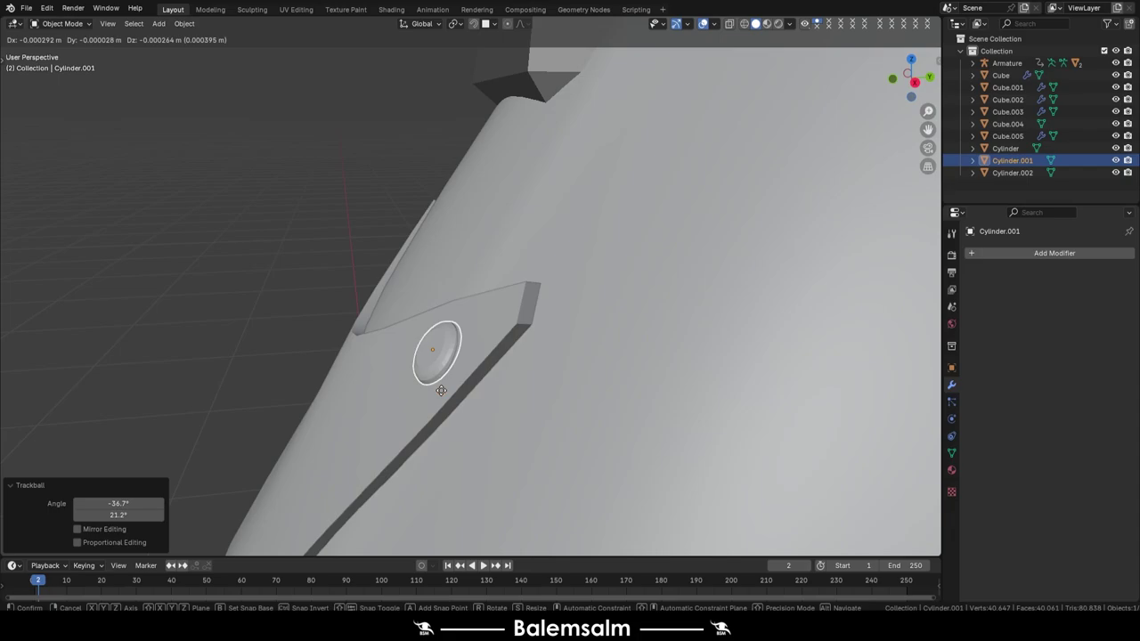
key("ctrl+s")
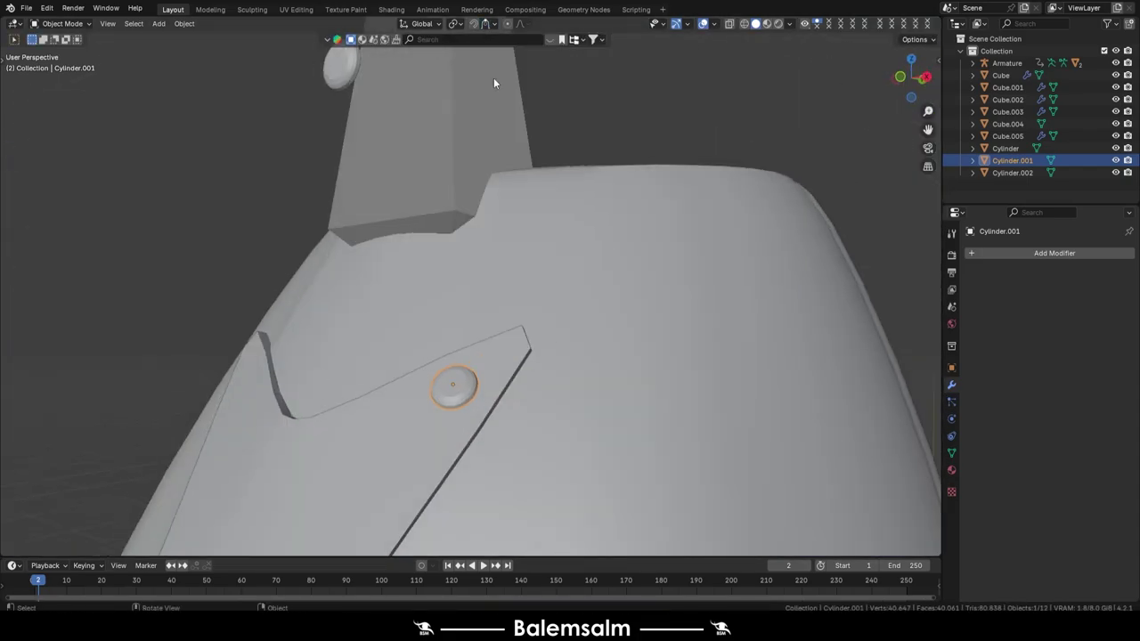
left_click(446, 383)
key("shift+d")
left_click(169, 326)
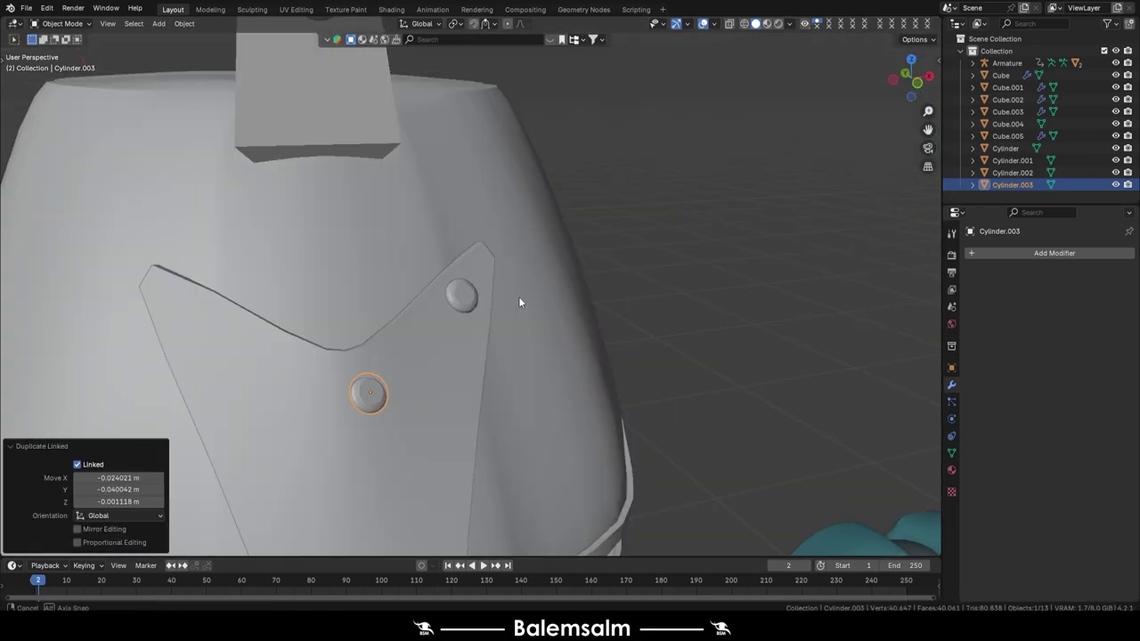
left_click(389, 332)
middle_click_drag(389, 332, 457, 239)
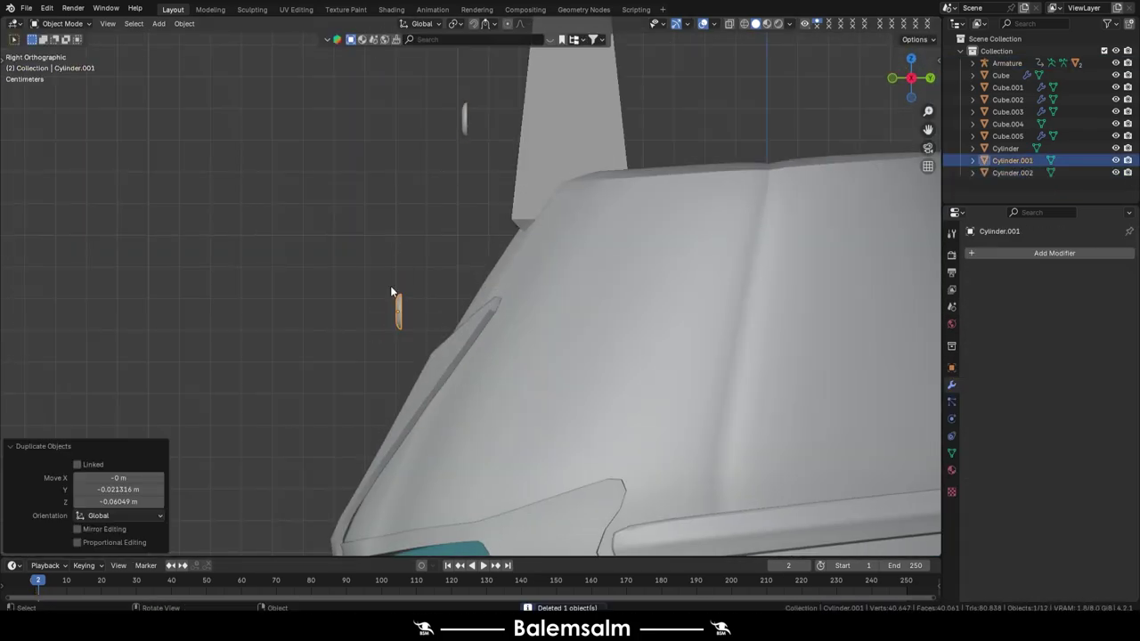
Reposition the rivet, clear its rotation and apply its transforms, ending in side view
key("g")
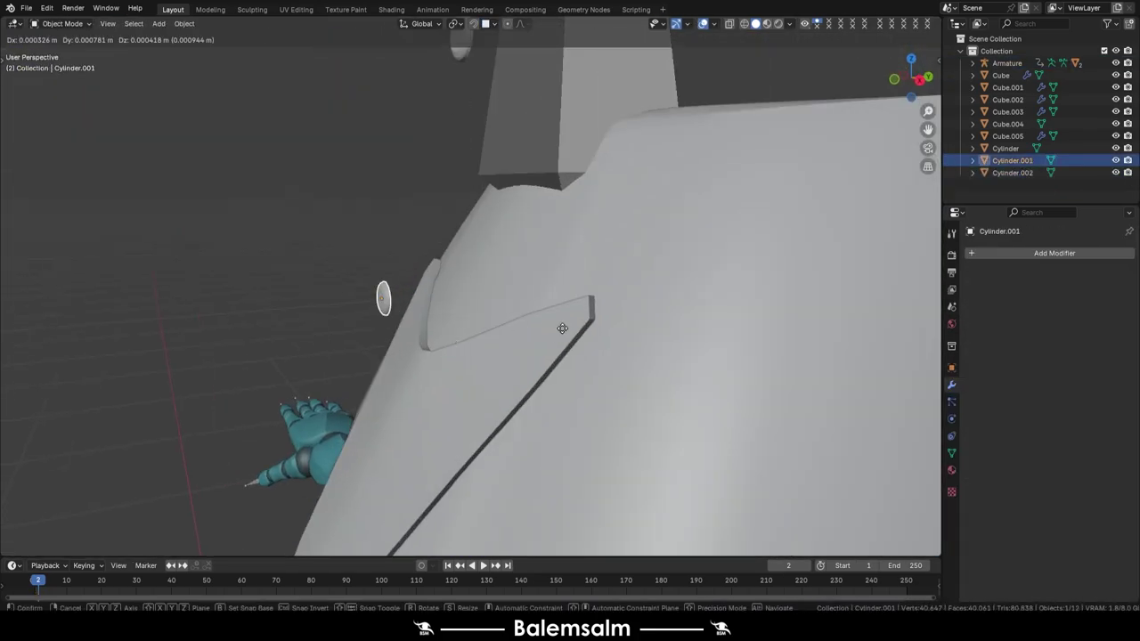
left_click(714, 379)
key("KP_3")
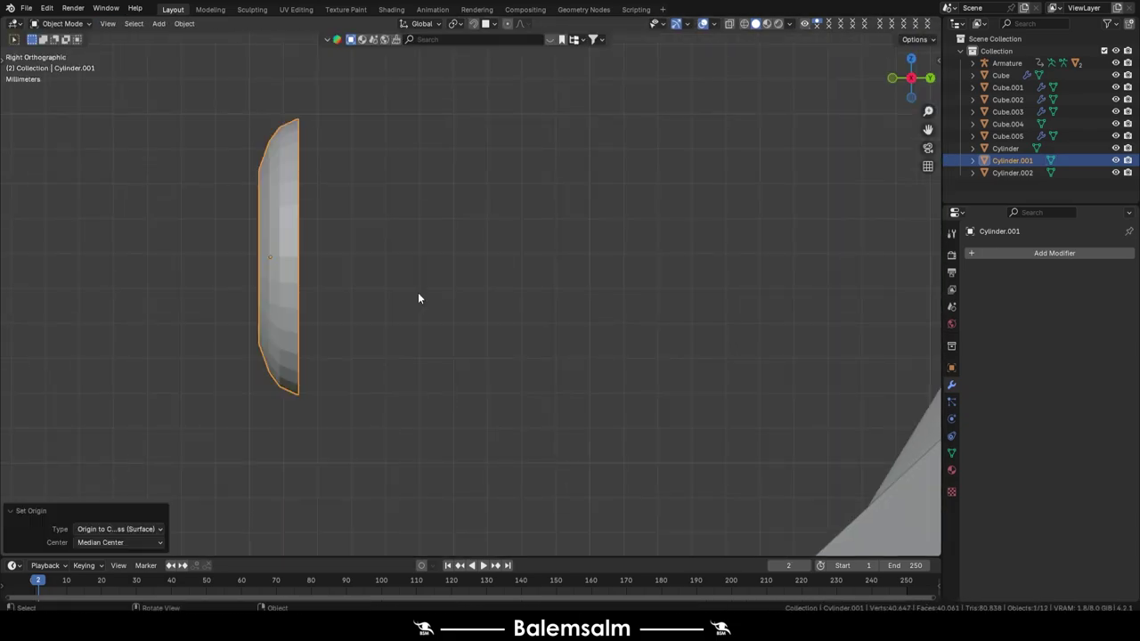
left_click(338, 371)
left_click(485, 23)
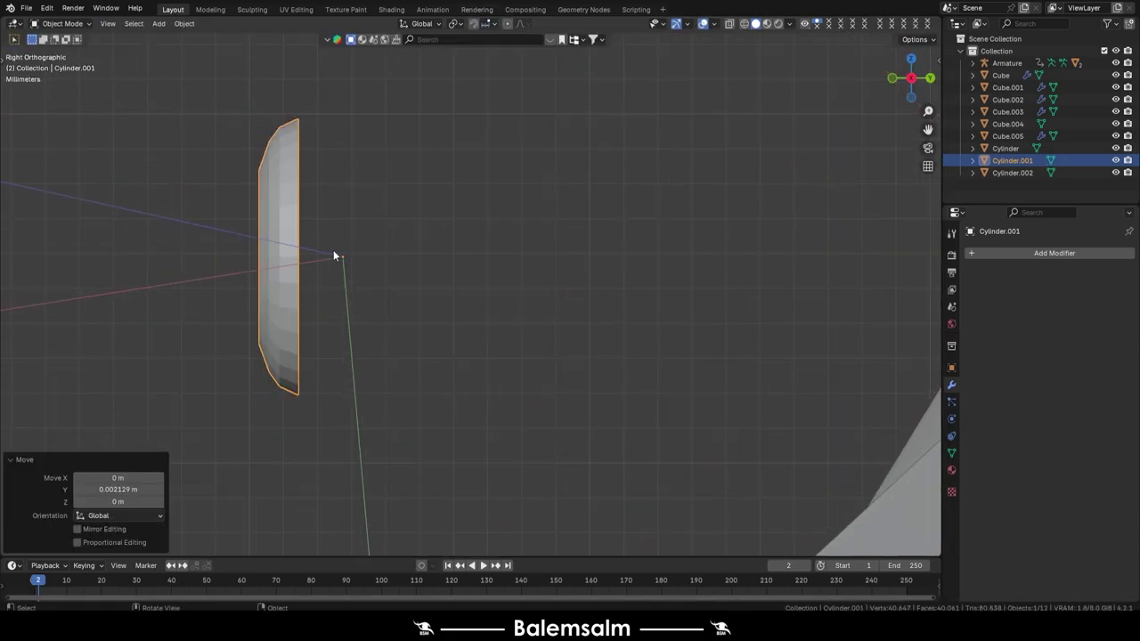
key("alt+r")
middle_click_drag(378, 190, 748, 362)
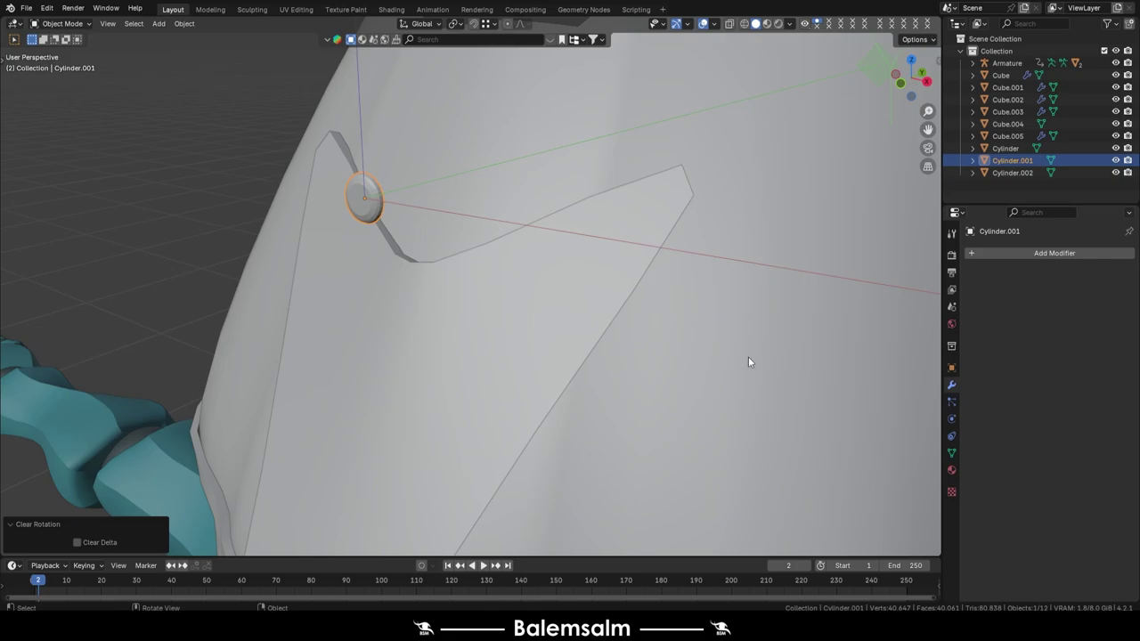
left_click(475, 25)
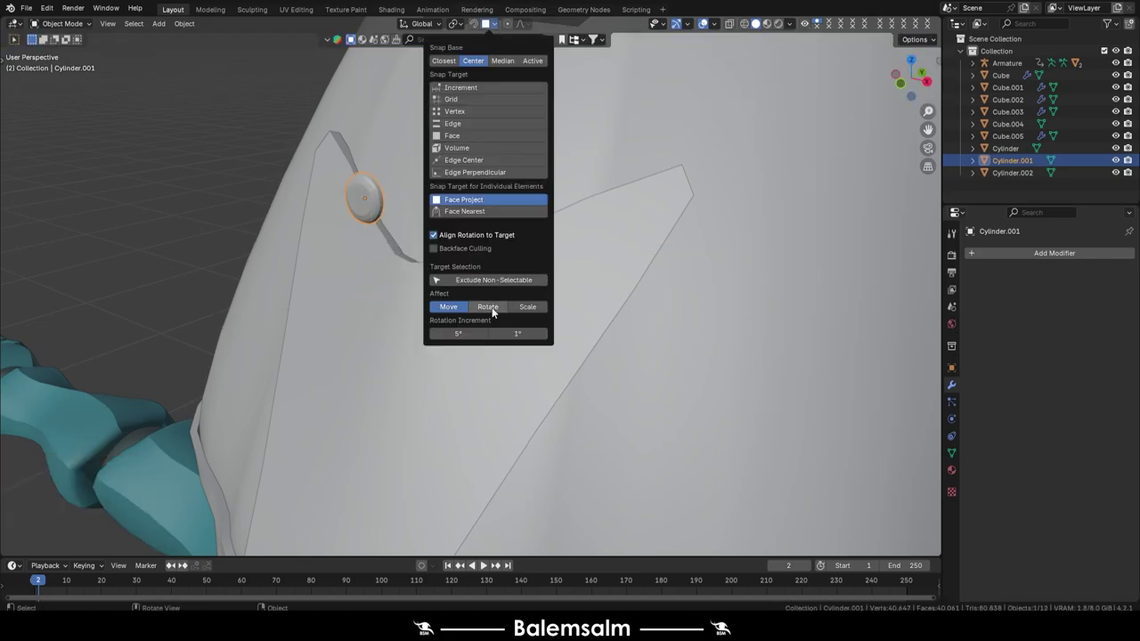
key("ctrl+a")
middle_click_drag(492, 308, 300, 156)
key("KP_3")
Snap the 3D cursor to the rivet and move the rivet along Y
right_click(326, 178)
left_click(399, 216)
key("g")
key("y")
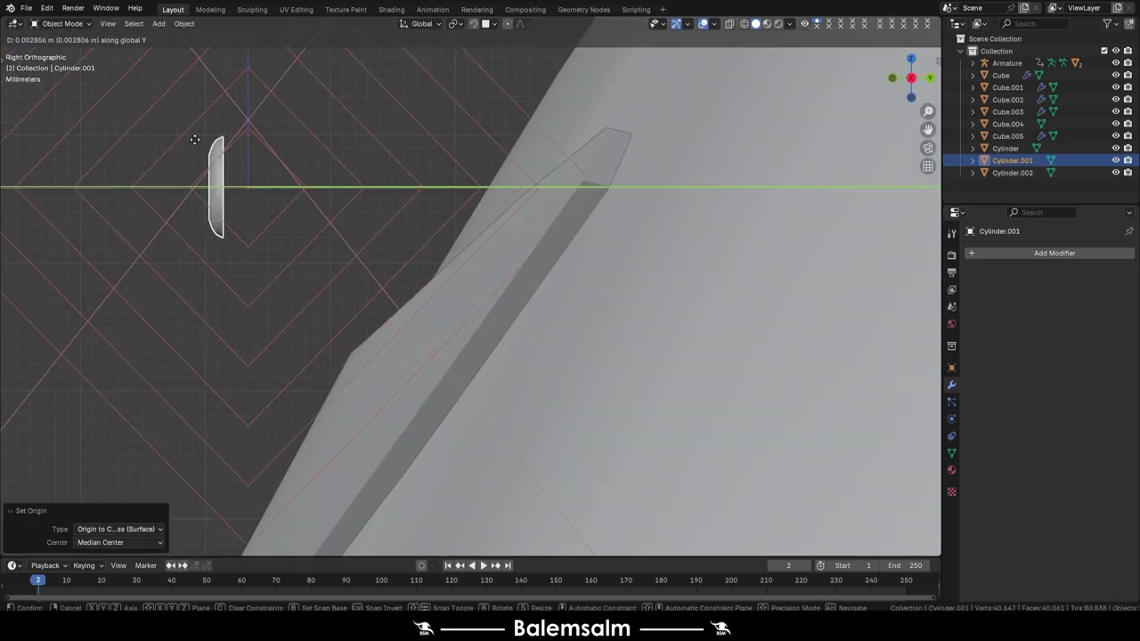
left_click(489, 25)
Switch to increment snapping, nudge the rivet further along Y, and save
left_click(463, 67)
key("g")
key("y")
left_click(489, 24)
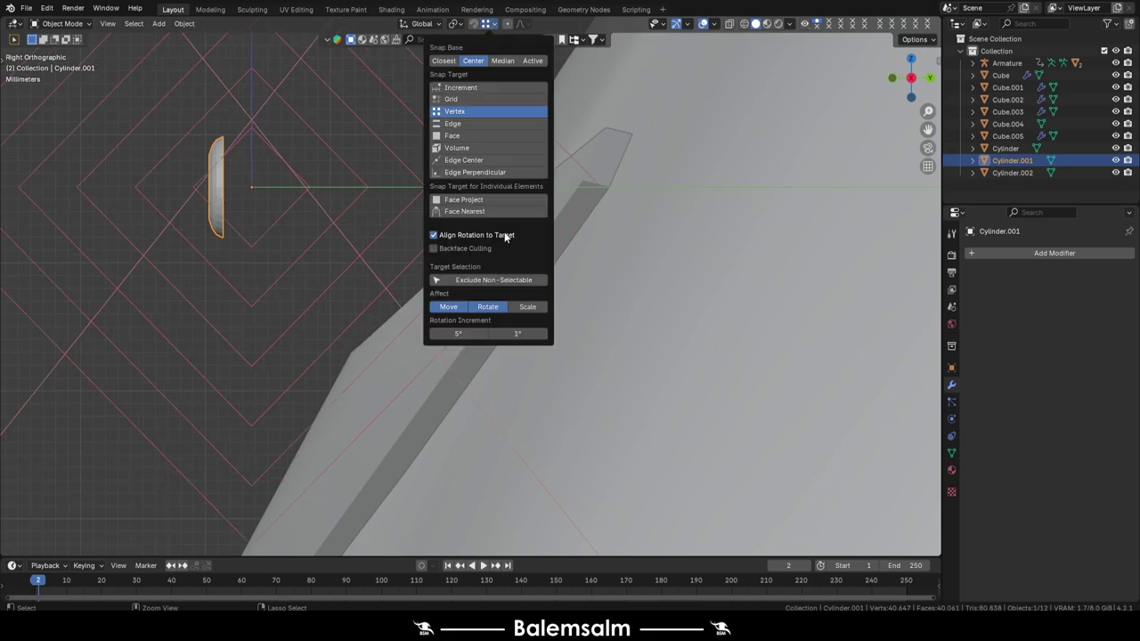
key("g")
key("y")
left_click(300, 135)
middle_click_drag(300, 134, 503, 45)
key("ctrl+s")
Cancel the pending move and set snapping to the nearest face surface
left_click(489, 25)
left_click(463, 81)
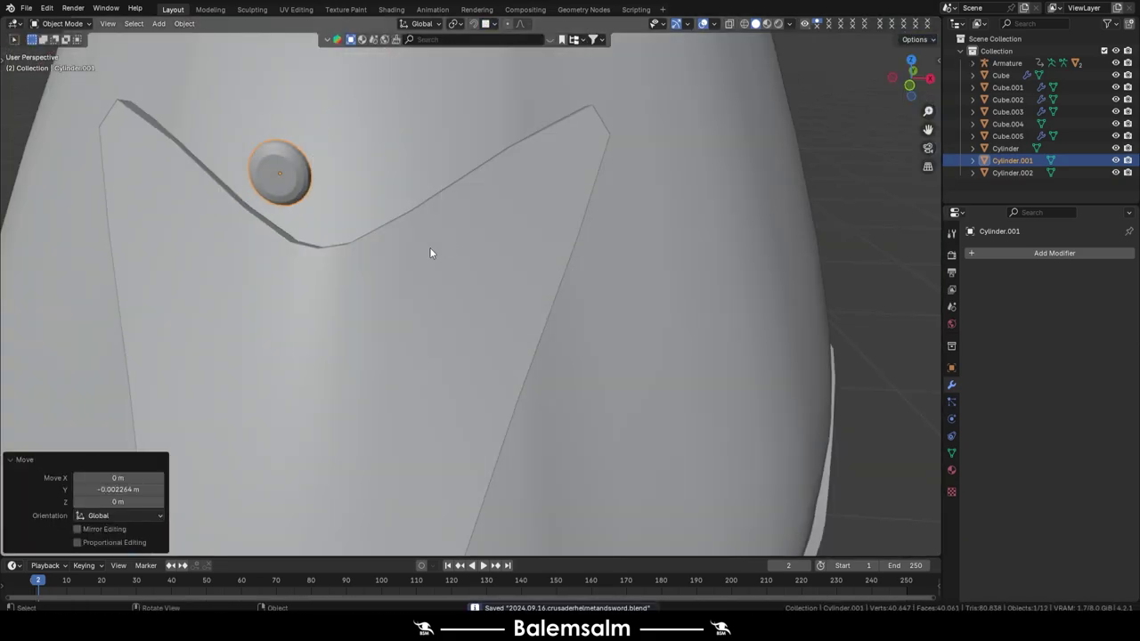
right_click(772, 242)
left_click(488, 25)
left_click(485, 212)
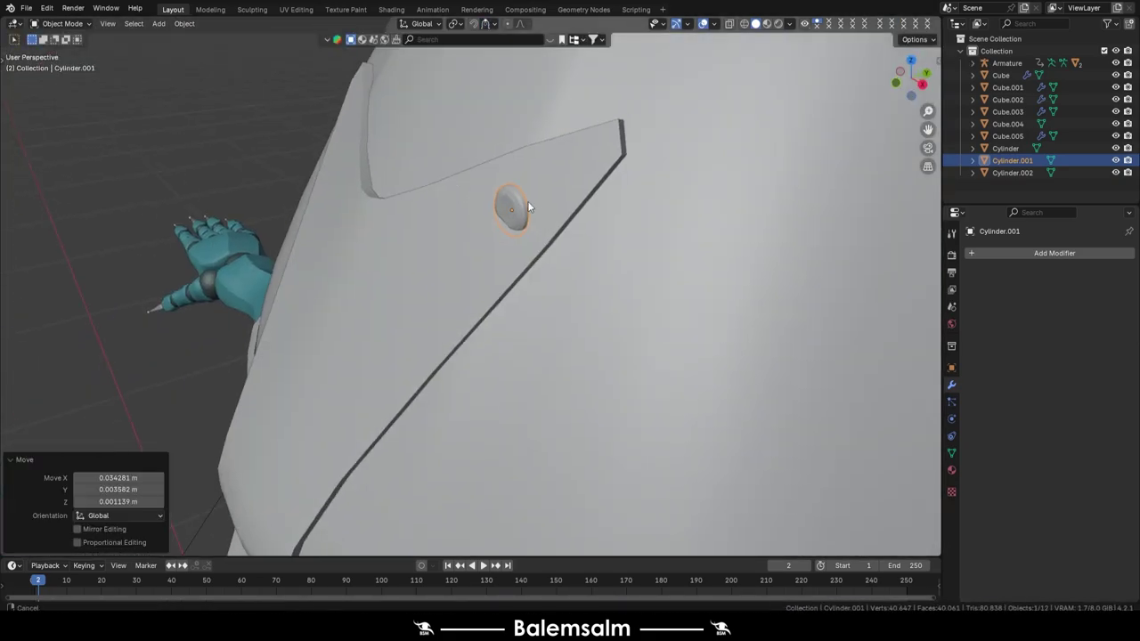
left_click(489, 25)
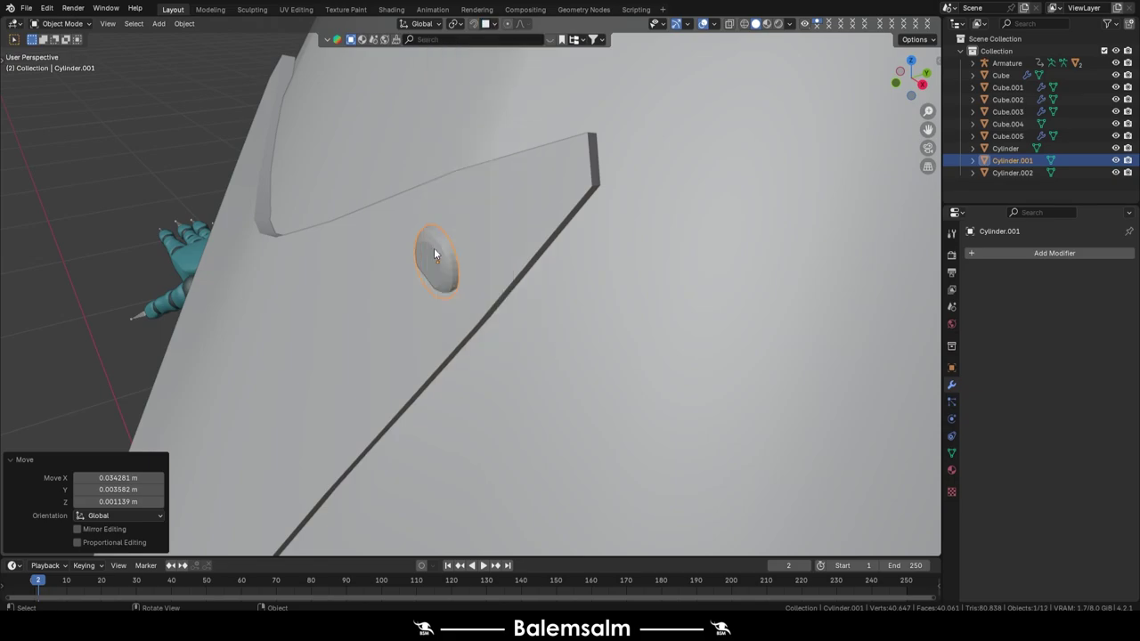
Slide rivet Cylinder.001 across the helmet surface, inspect it, then delete it
key("g")
left_click(381, 226)
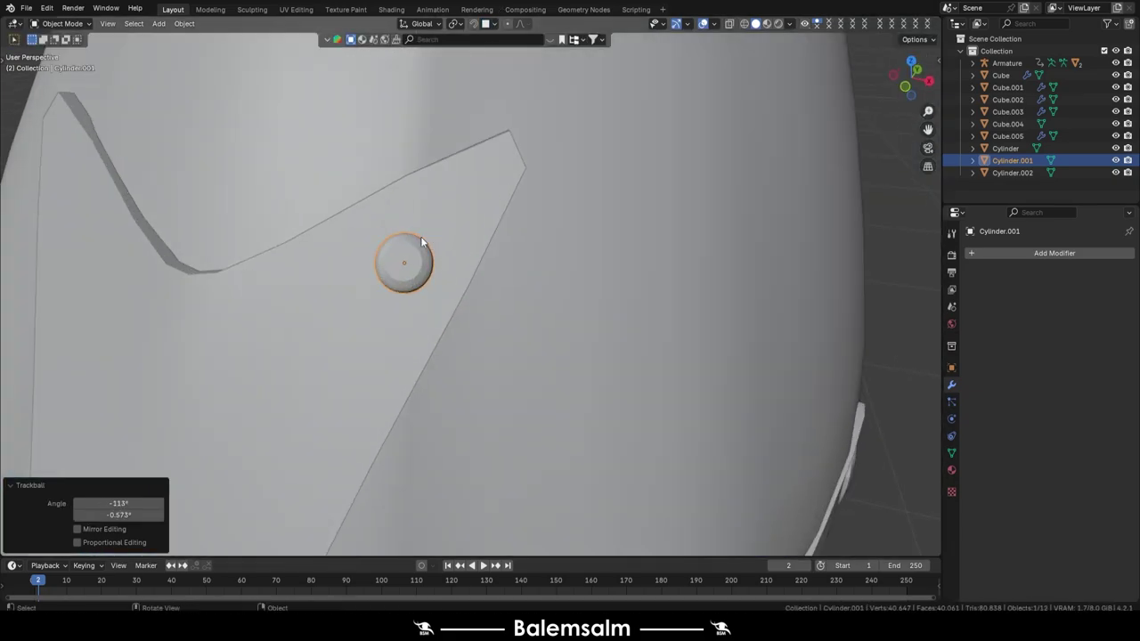
middle_click_drag(381, 226, 440, 29)
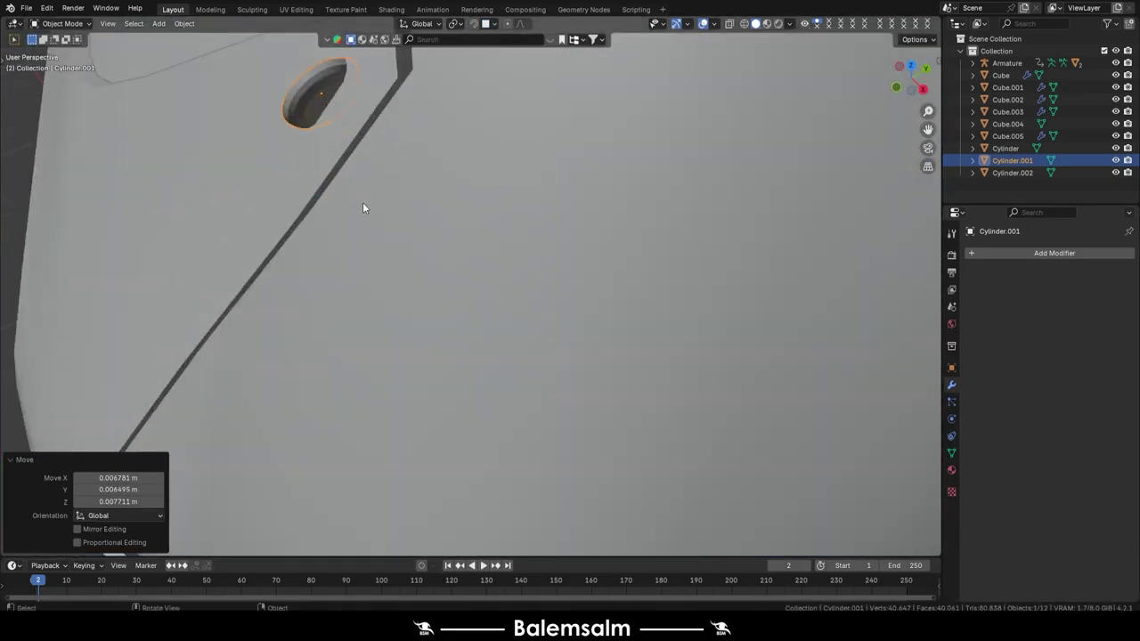
scroll(570, 190, "down", 5)
key("Delete")
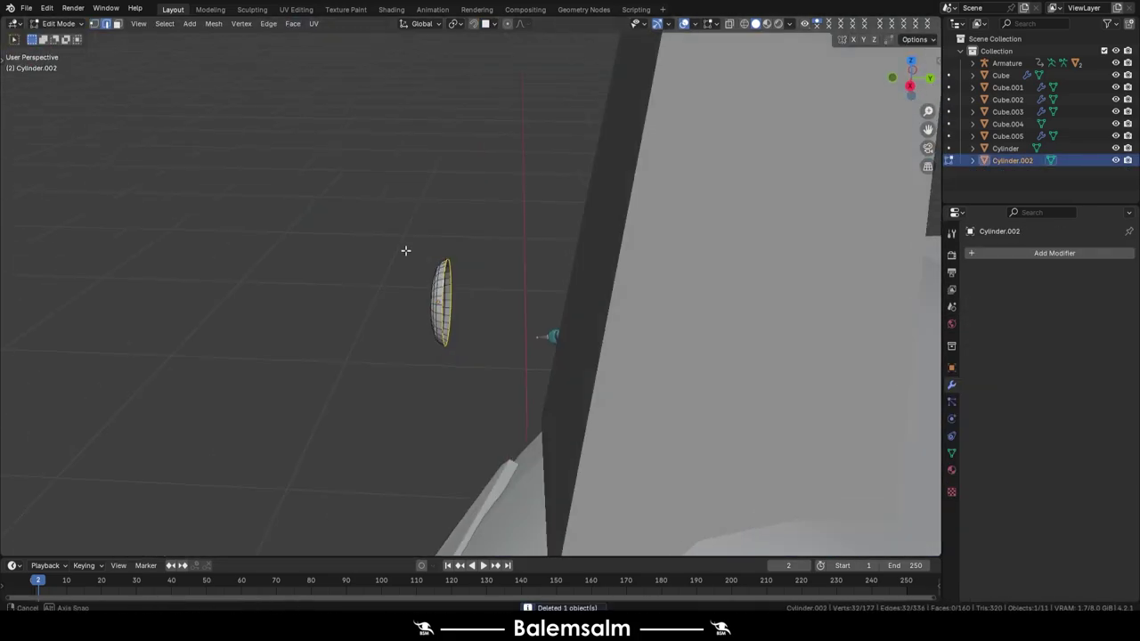
Clear the disc's rotation, rotate it 90° on X, and apply its transforms
right_click(547, 311)
key("alt+r")
type("rx")
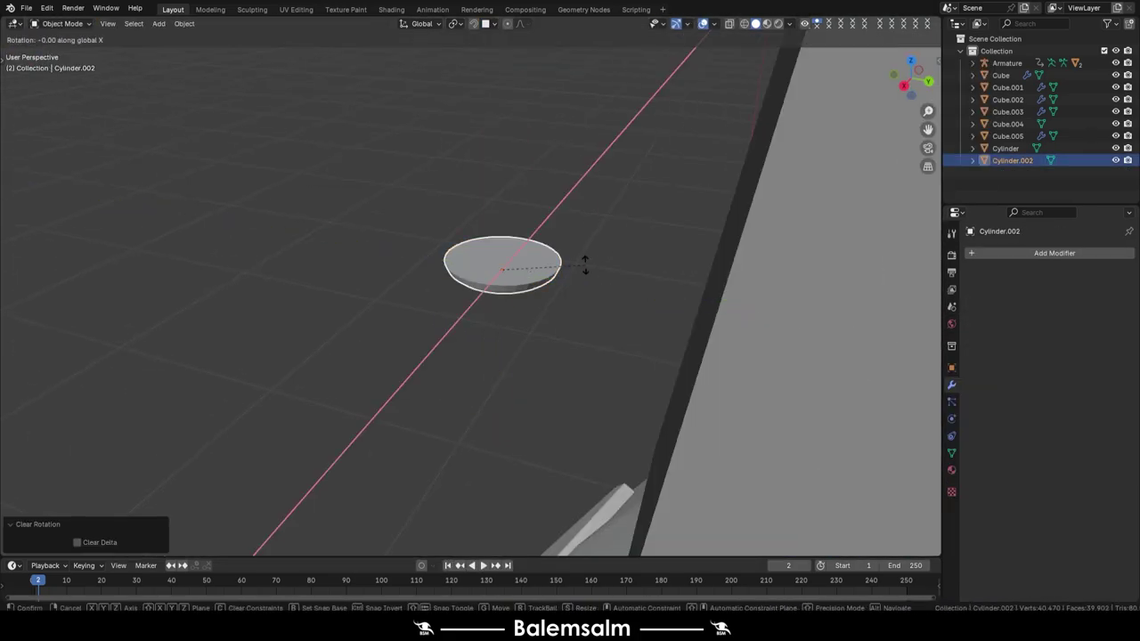
type("90")
key("Return")
key("ctrl+a")
left_click(583, 244)
Set the disc's origin to its centre of mass and adjust surface snapping
right_click(570, 222)
left_click(644, 264)
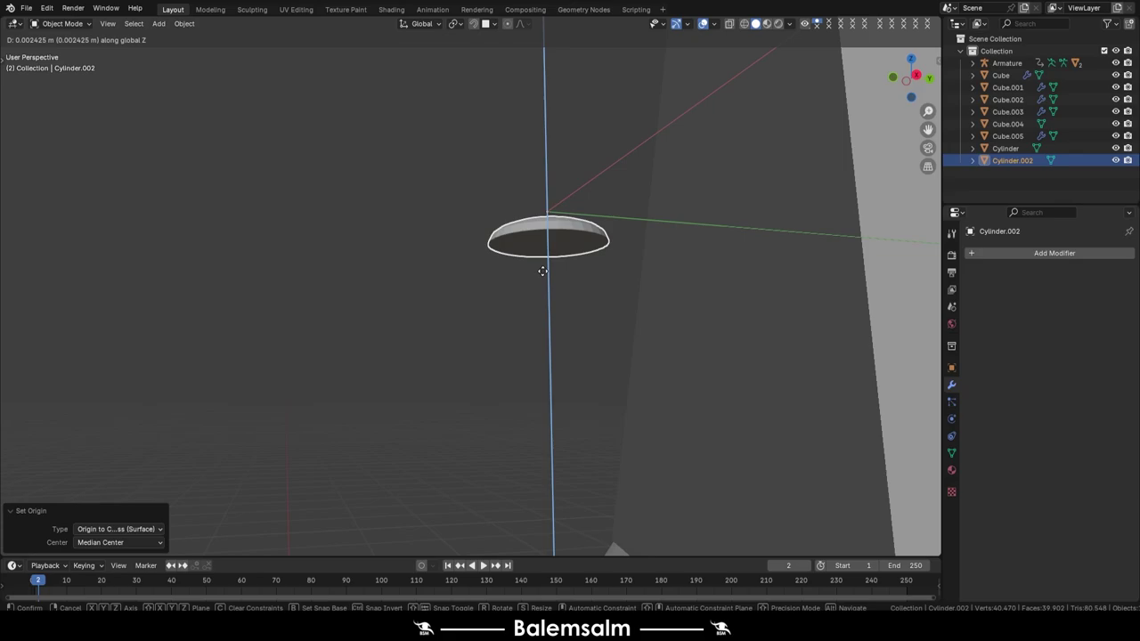
left_click(486, 23)
left_click(486, 23)
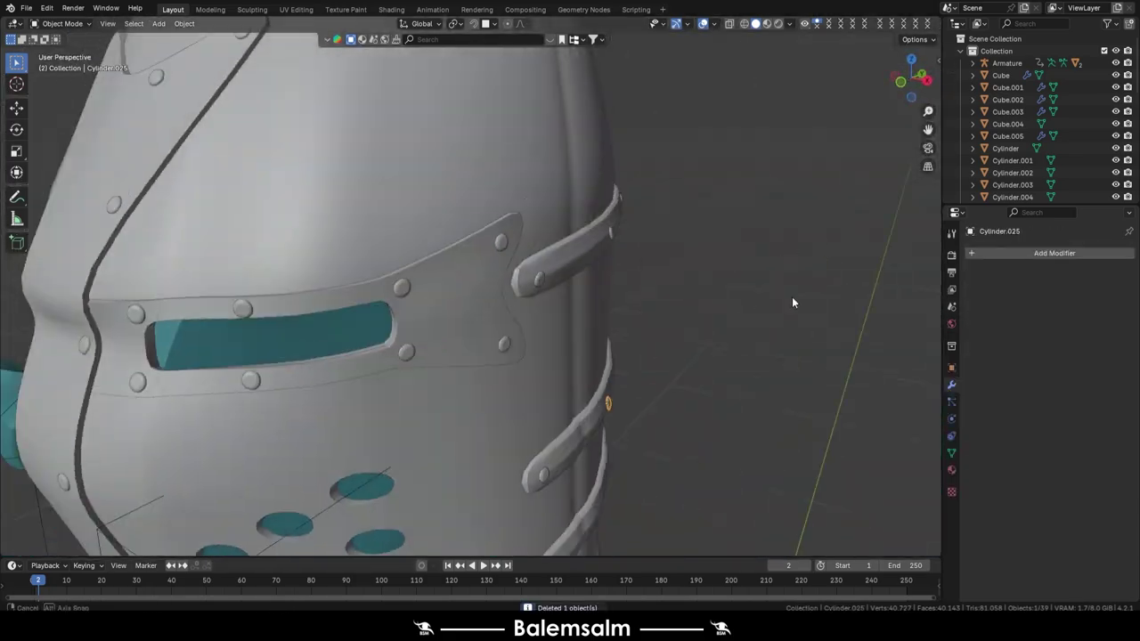
Clear the rivet's rotation and view the helmet straight from the front
scroll(1023, 96, "down", 3)
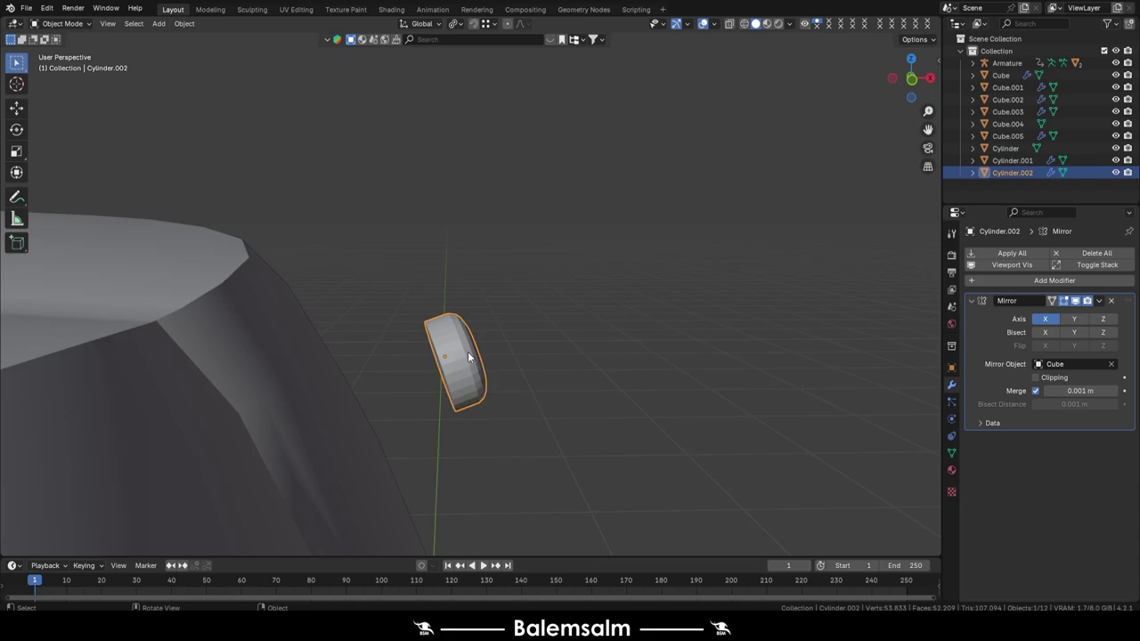
key("alt+r")
key("KP_1")
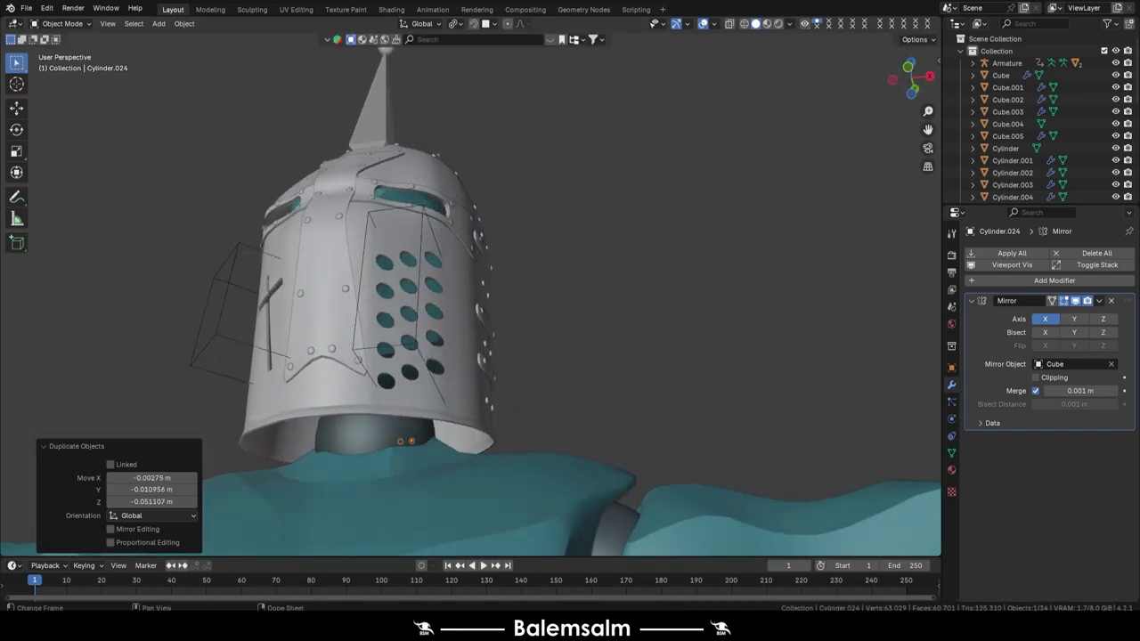
Select all the rivet cylinders and isolate them in local view
left_click(1038, 157, "shift")
scroll(1033, 133, "down", 2)
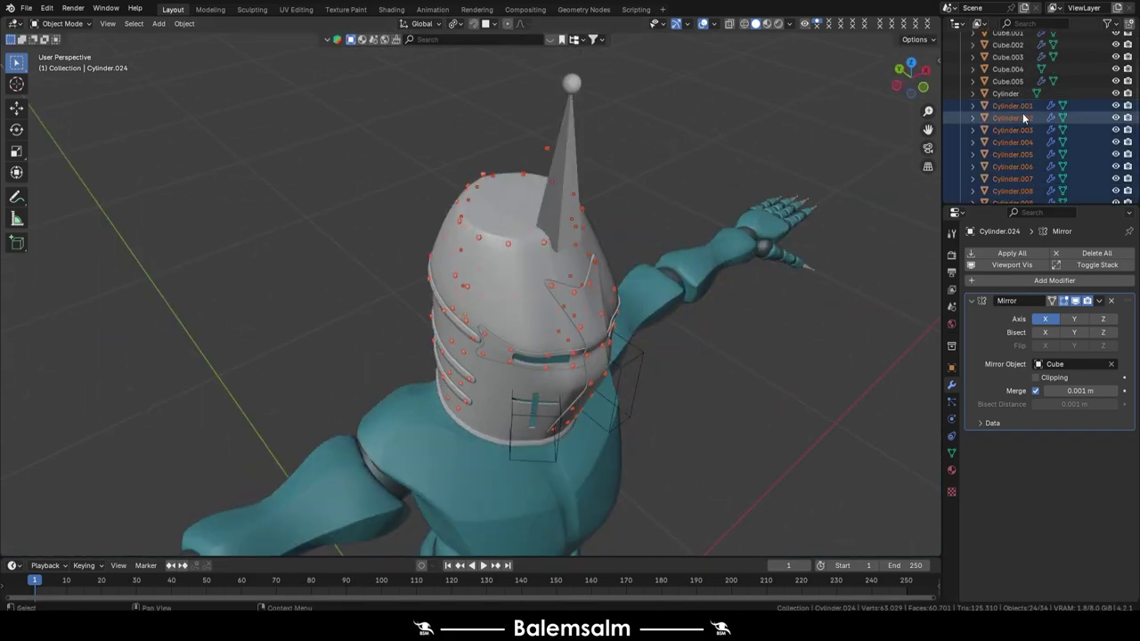
key("KP_Divide")
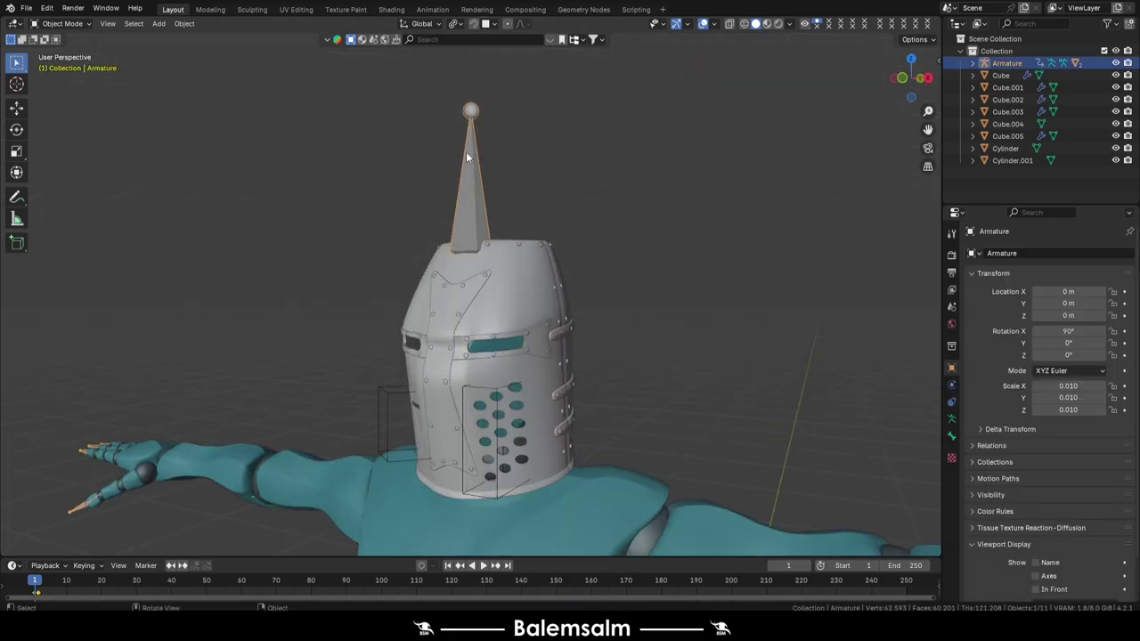
Extrude the helmet's top edge loop and scale it inward
mouse_move(466, 151)
middle_mouse_down()
mouse_move(448, 309)
mouse_move(369, 183)
middle_mouse_up()
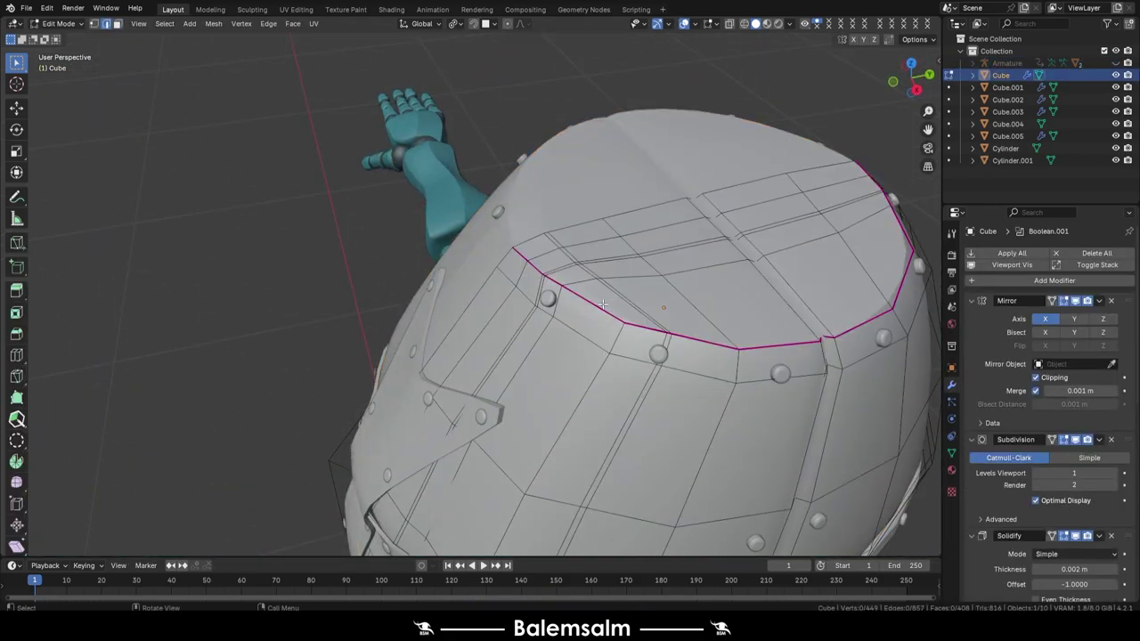
right_click(637, 453)
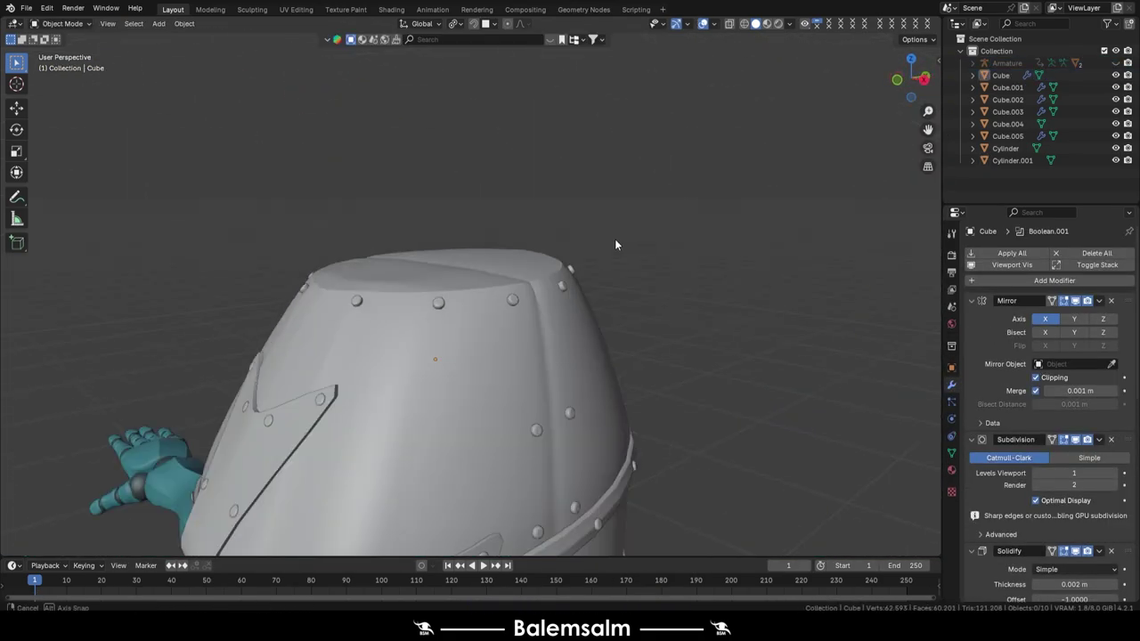
key("e")
key("s")
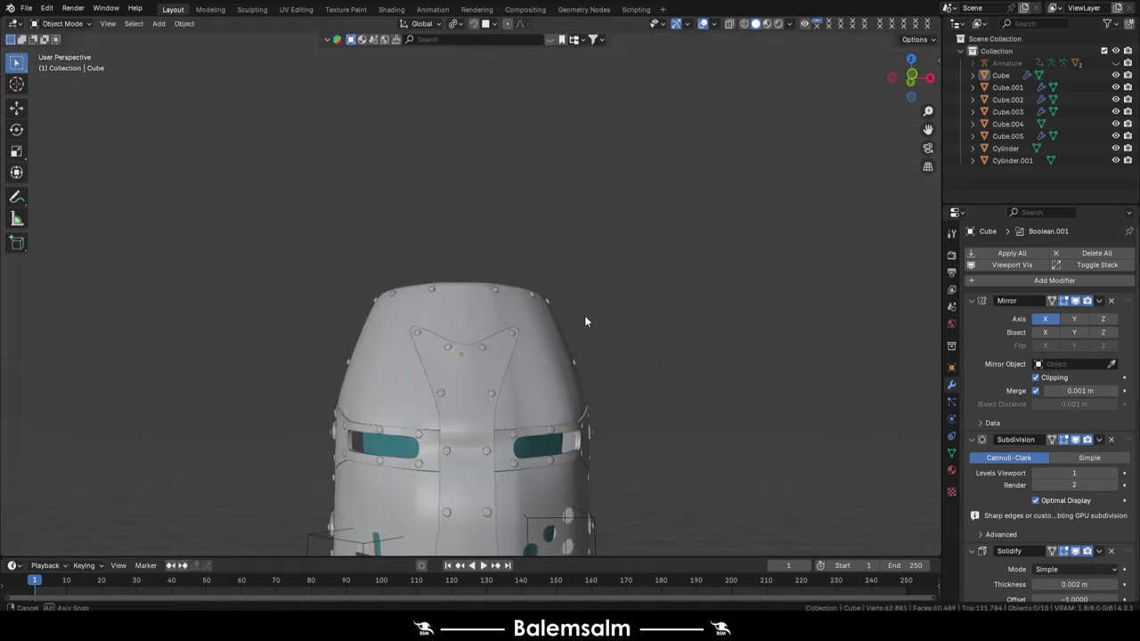
mouse_move(387, 374)
middle_mouse_down()
mouse_move(414, 273)
mouse_move(368, 252)
mouse_move(606, 278)
mouse_move(415, 253)
middle_mouse_up()
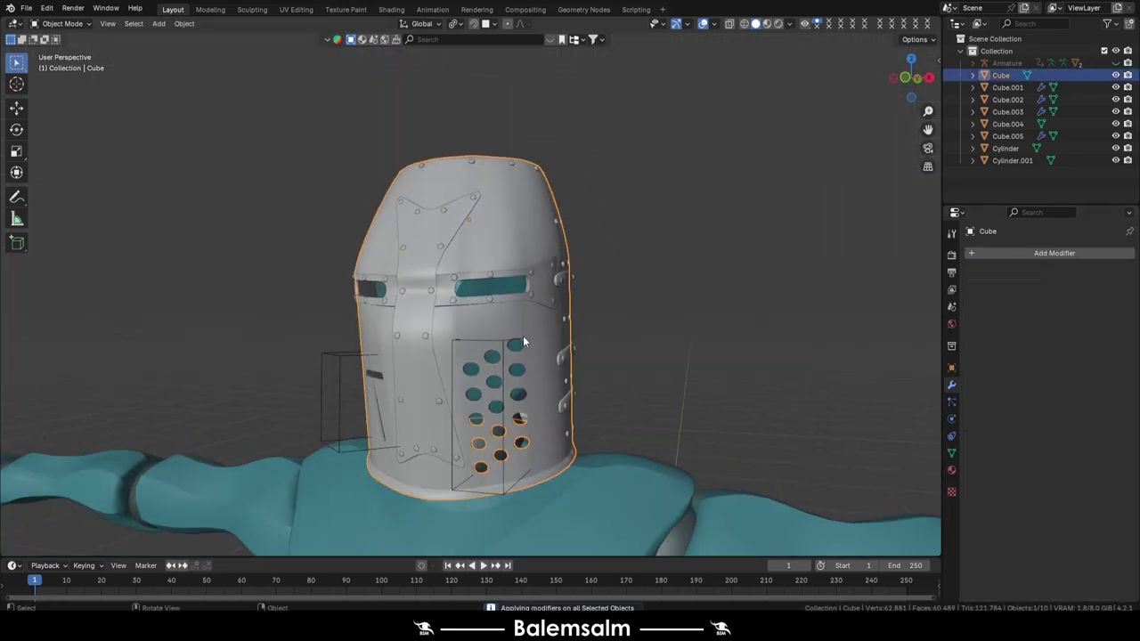
Select the helmet's non-manifold open edges and set their sharpness by angle
key("ctrl+e")
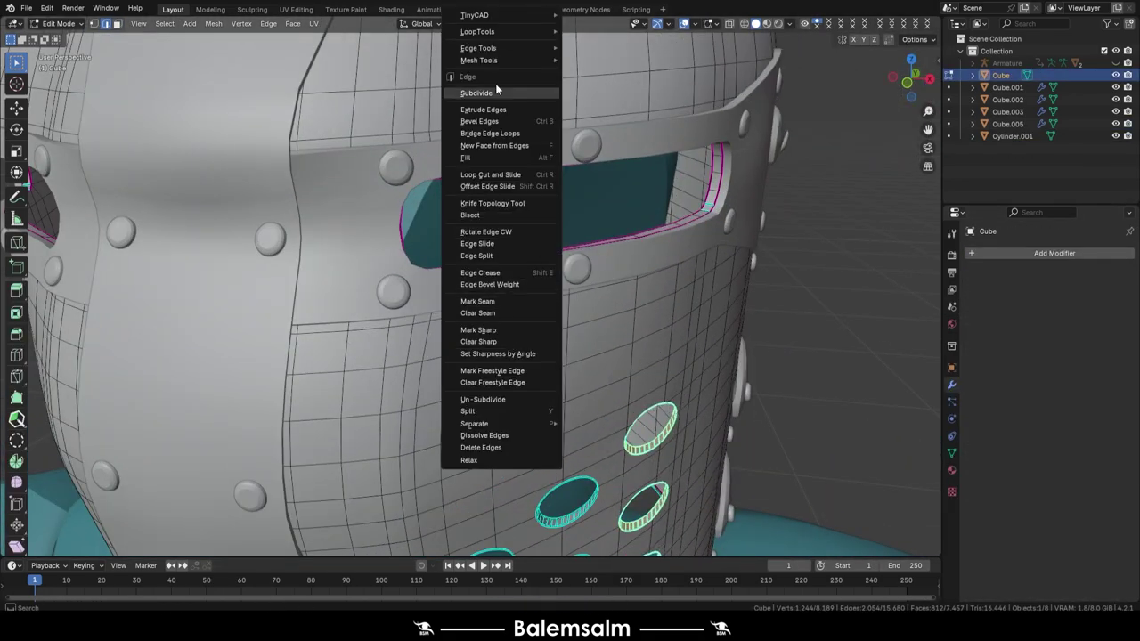
left_click(165, 23)
left_click(310, 189)
key("ctrl+e")
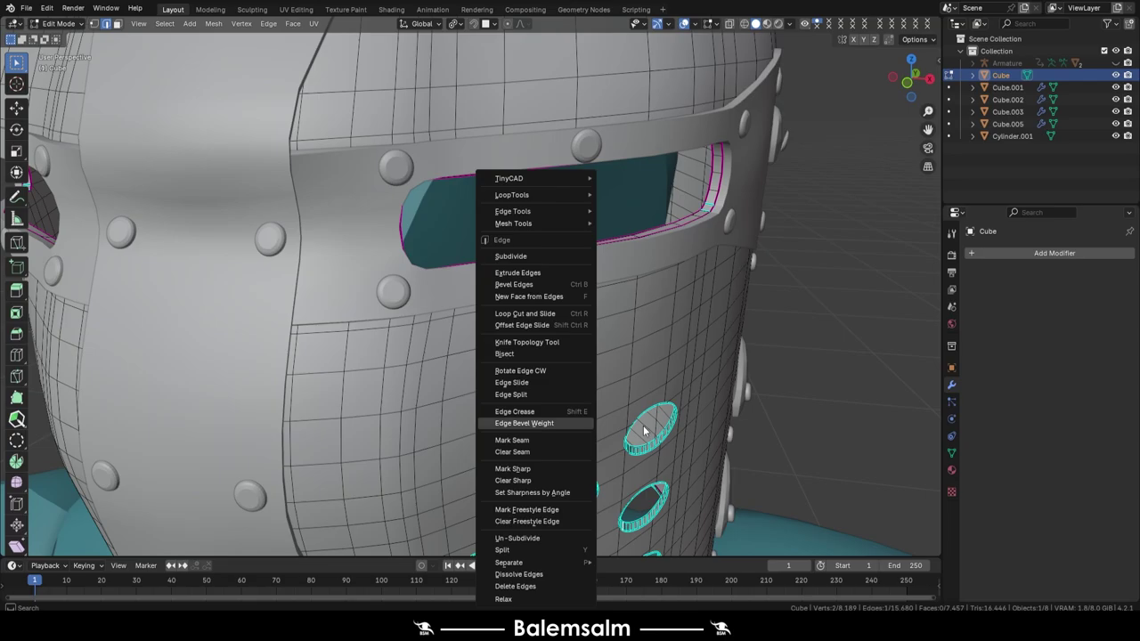
left_click(744, 492)
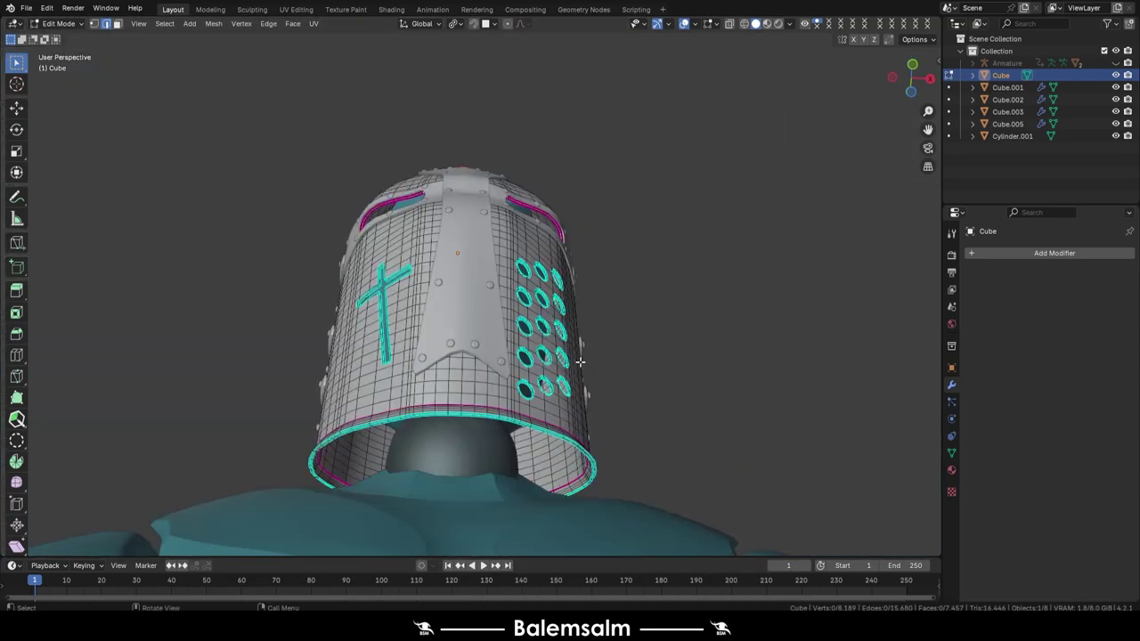
Mark the open edges as seams and return to Object Mode to view the character
key("ctrl+e")
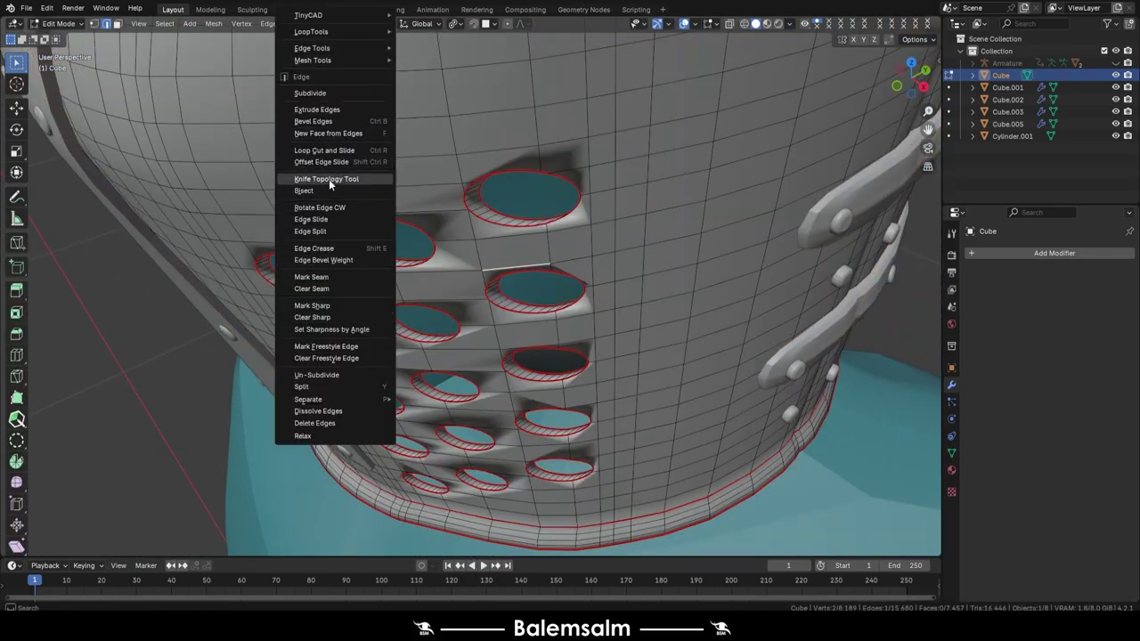
left_click(318, 277)
middle_click_drag(318, 283, 475, 324)
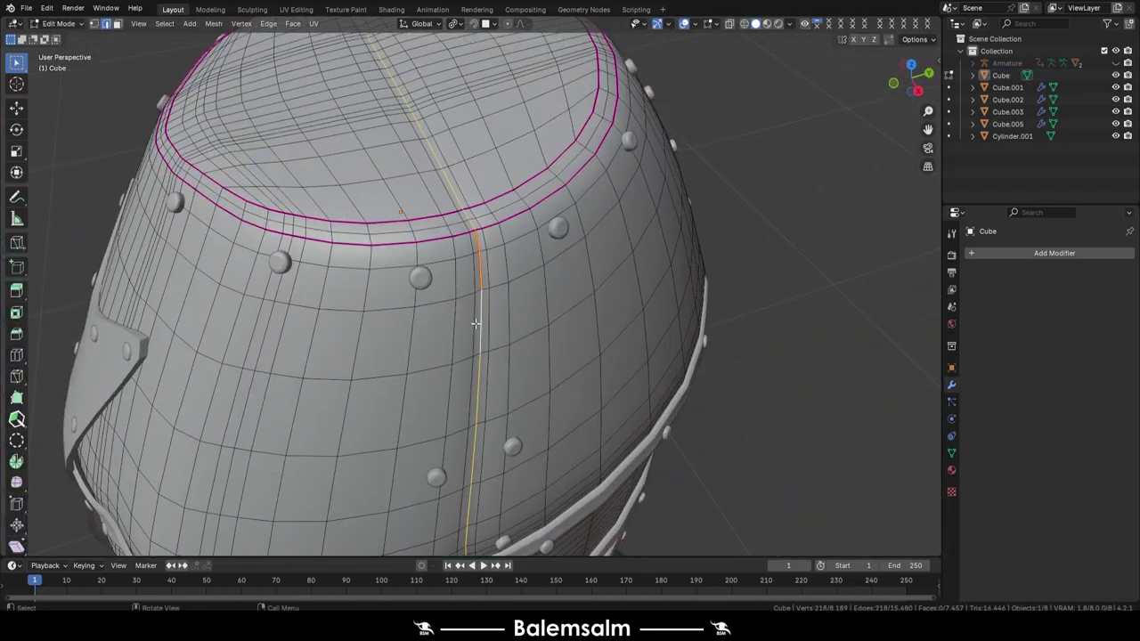
key("ctrl+e")
left_click(472, 358)
key("Tab")
mouse_move(421, 116)
middle_mouse_down()
mouse_move(497, 187)
mouse_move(504, 324)
middle_mouse_up()
scroll(504, 324, "down", 4)
middle_click_drag(525, 269, 478, 280)
In front view, add a cube, scale it down and place it at the character's feet
scroll(400, 369, "down", 3)
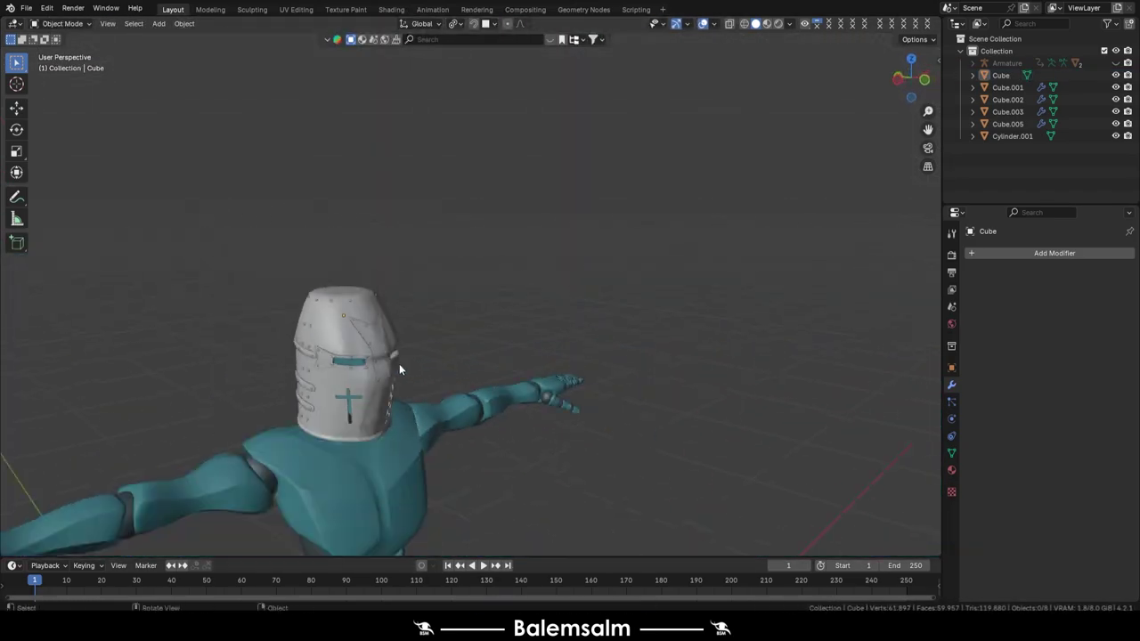
middle_click_drag(399, 368, 356, 394)
key("KP_1")
key("shift+a")
left_click(508, 282)
key("Tab")
key("s")
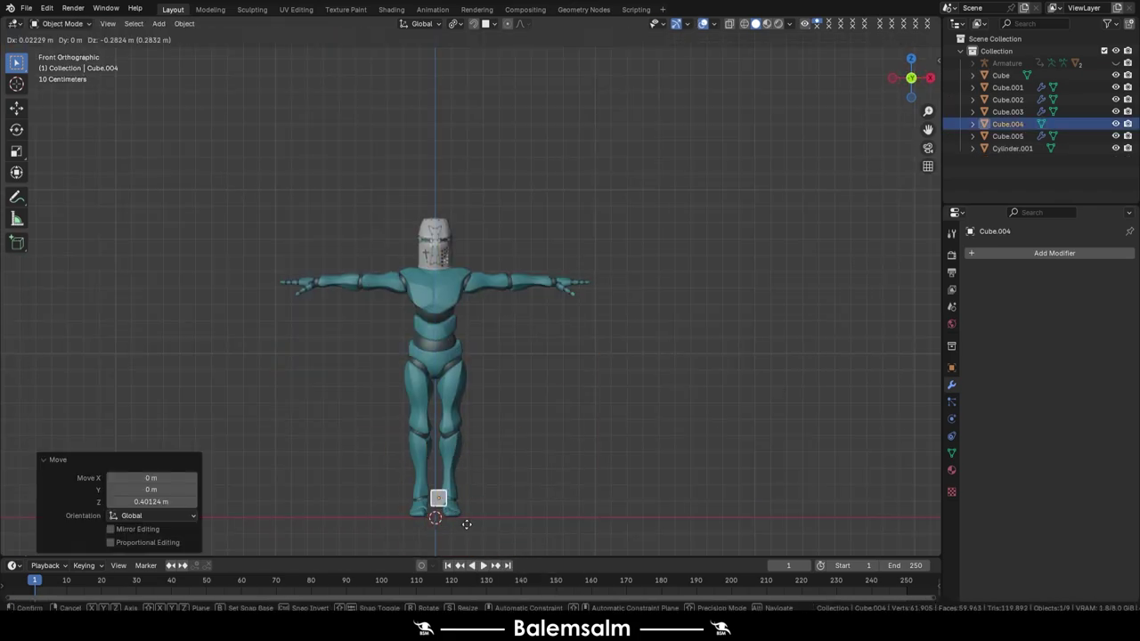
left_click(466, 524)
left_click(496, 23)
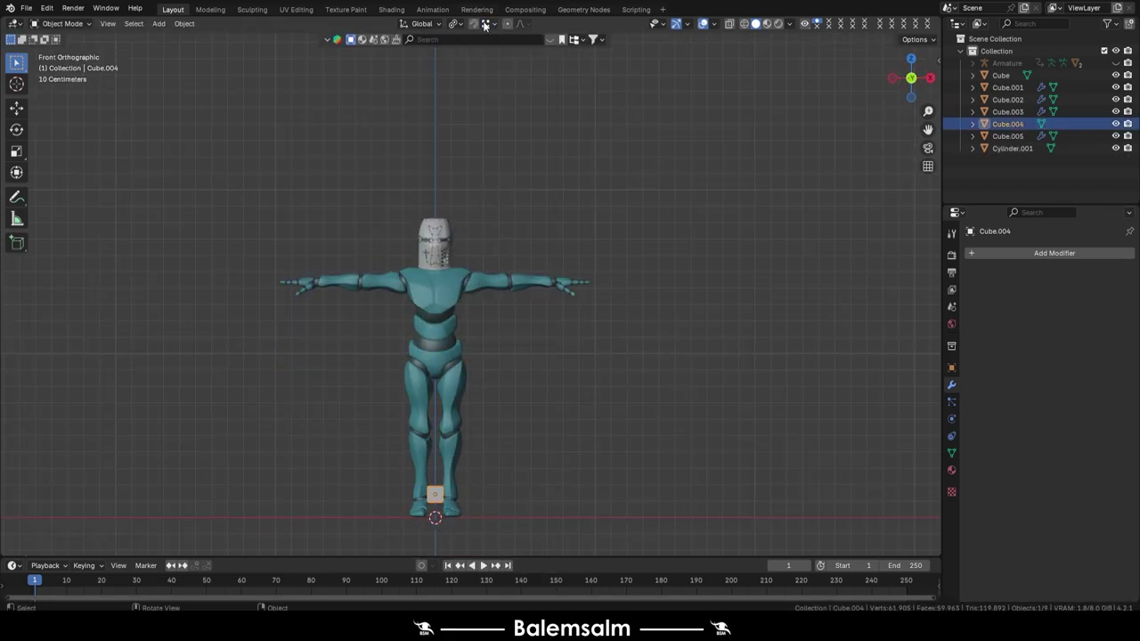
Extrude the cube upward into a blade shape
key("Tab")
key("e")
left_click(400, 319)
key("Tab")
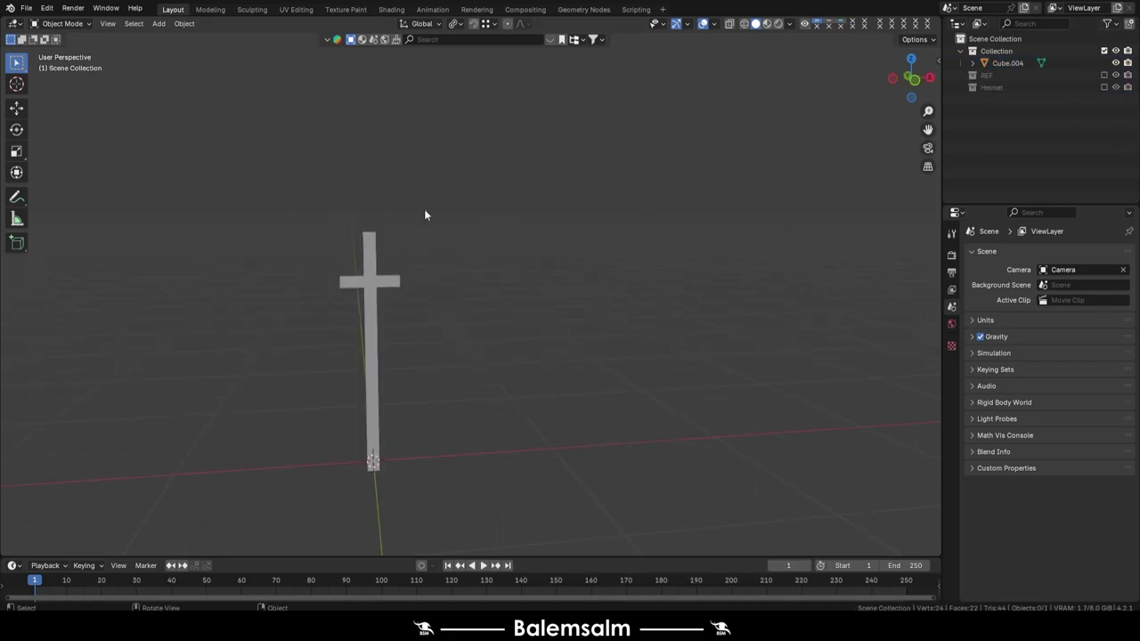
Move the sword cross into a new Sword collection and save the file
key("a")
key("m")
key("ctrl+s")
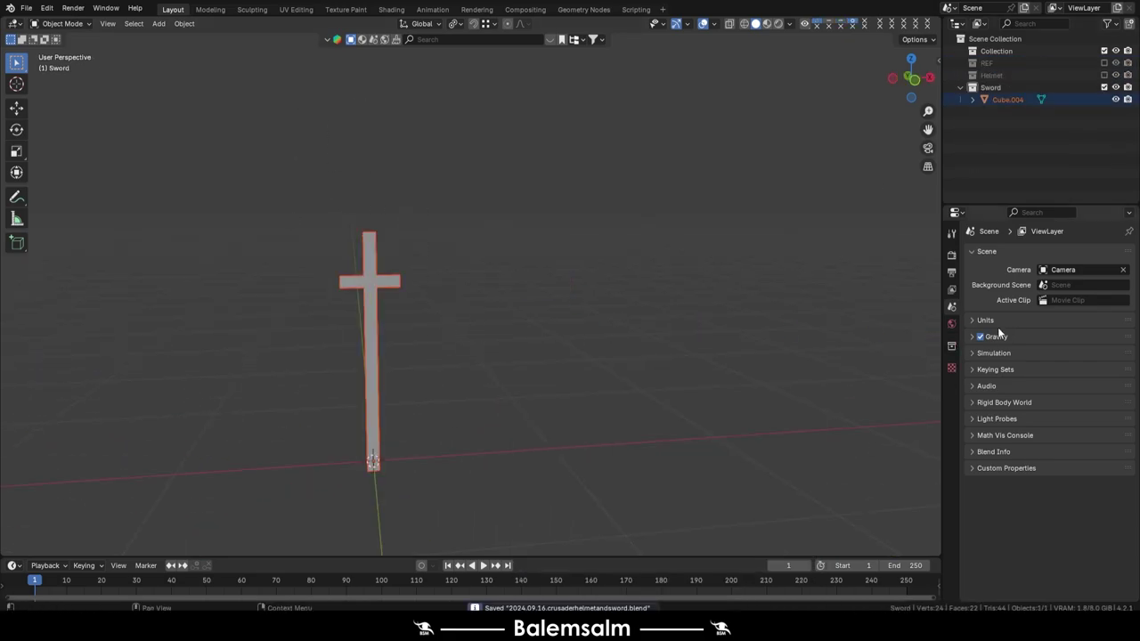
left_click(951, 367)
scroll(1059, 534, "down", 10)
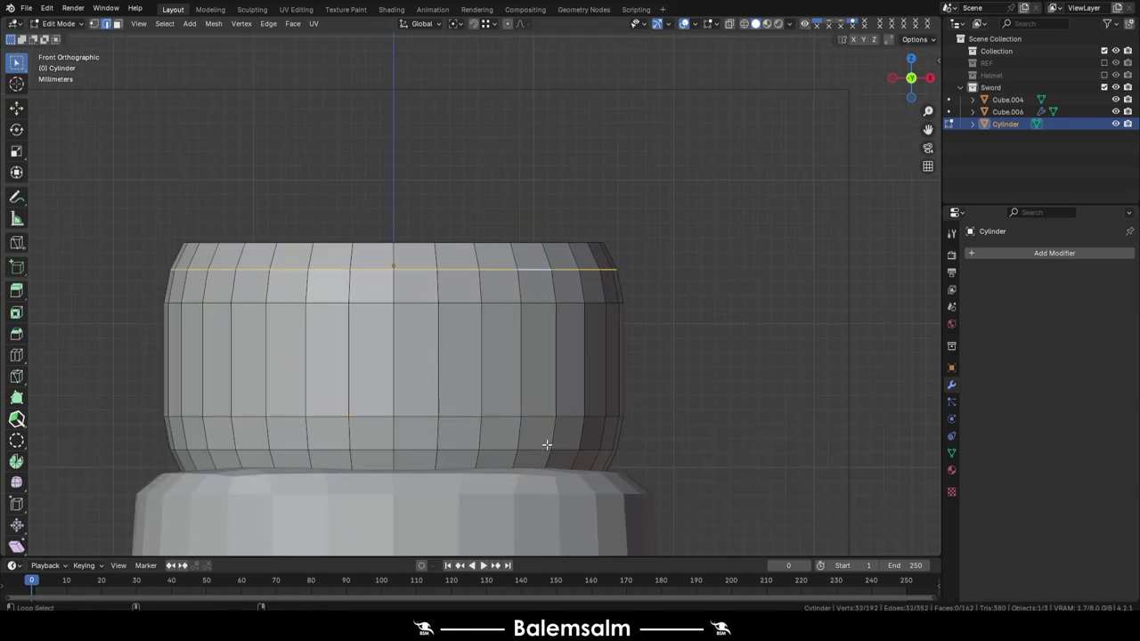
Scale the selected grip edge rings up slightly, to 1.025
key("s")
left_click(638, 462)
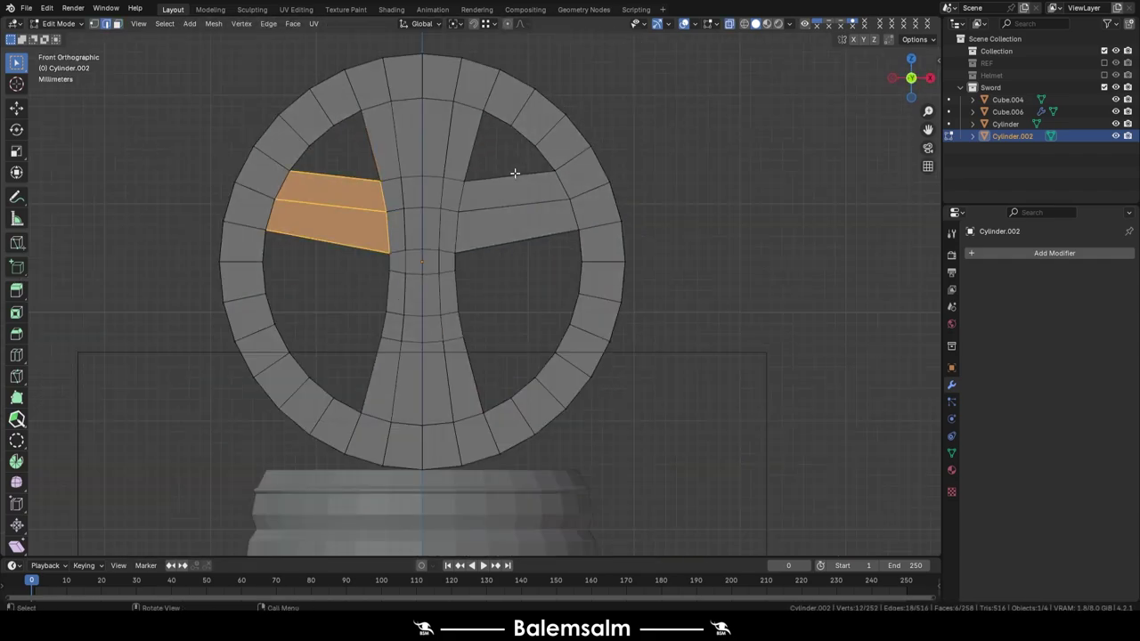
Add the lower spoke faces, split the cross spokes into their own object, and select the vertical spoke loop
left_click_drag(372, 392, 372, 393)
key("p")
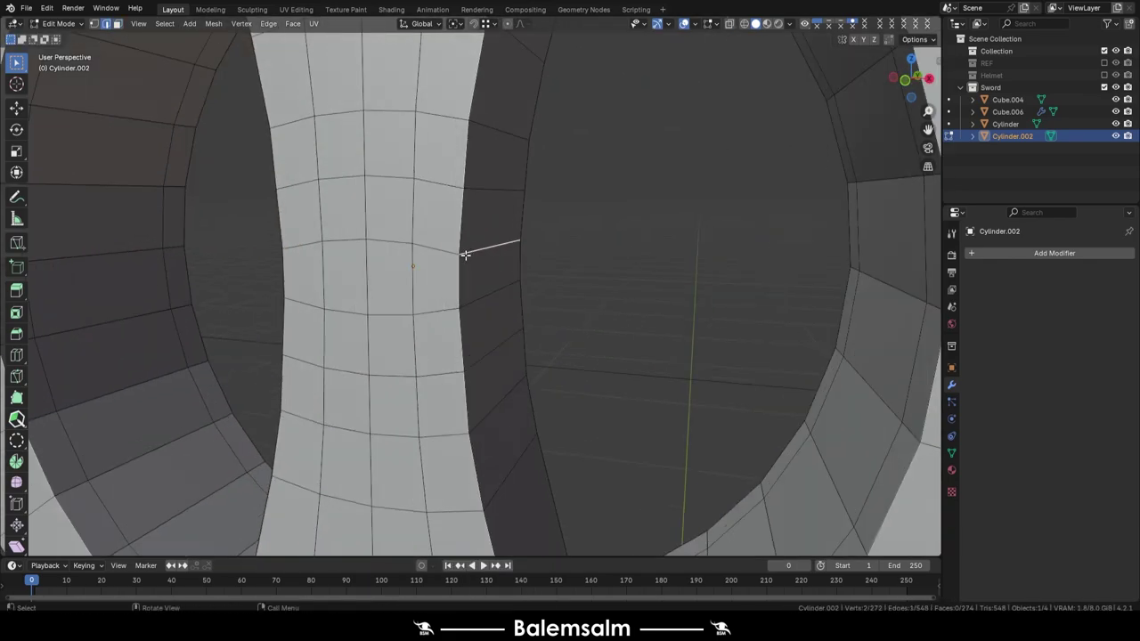
left_click(453, 272, "alt")
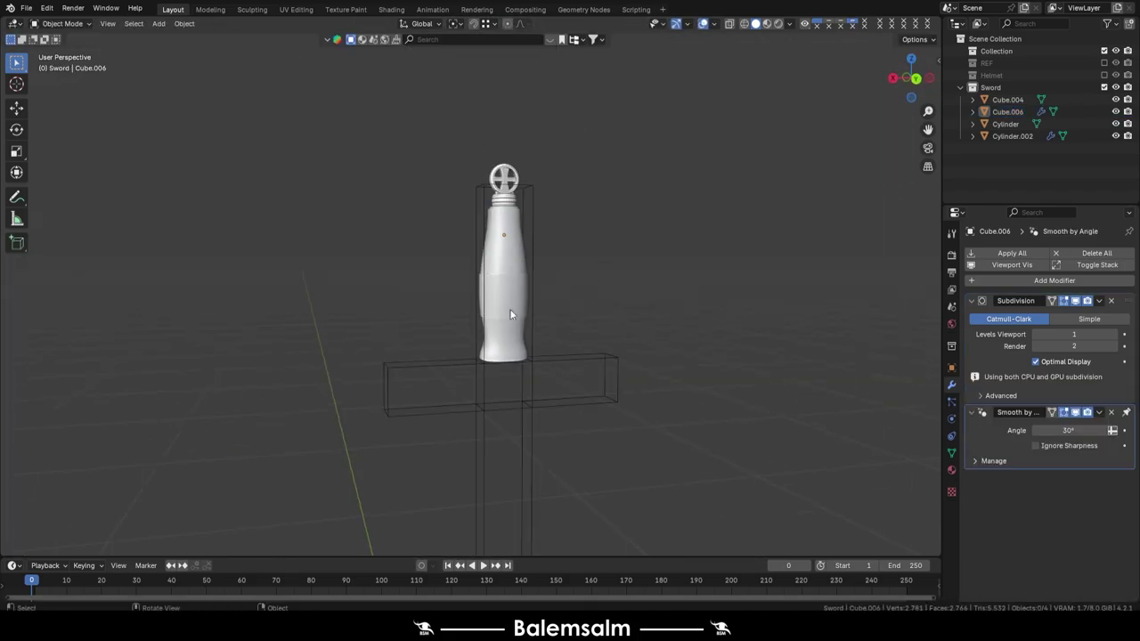
Add several loop cuts around the grip's base as raised rings, then save and review
key("ctrl+s")
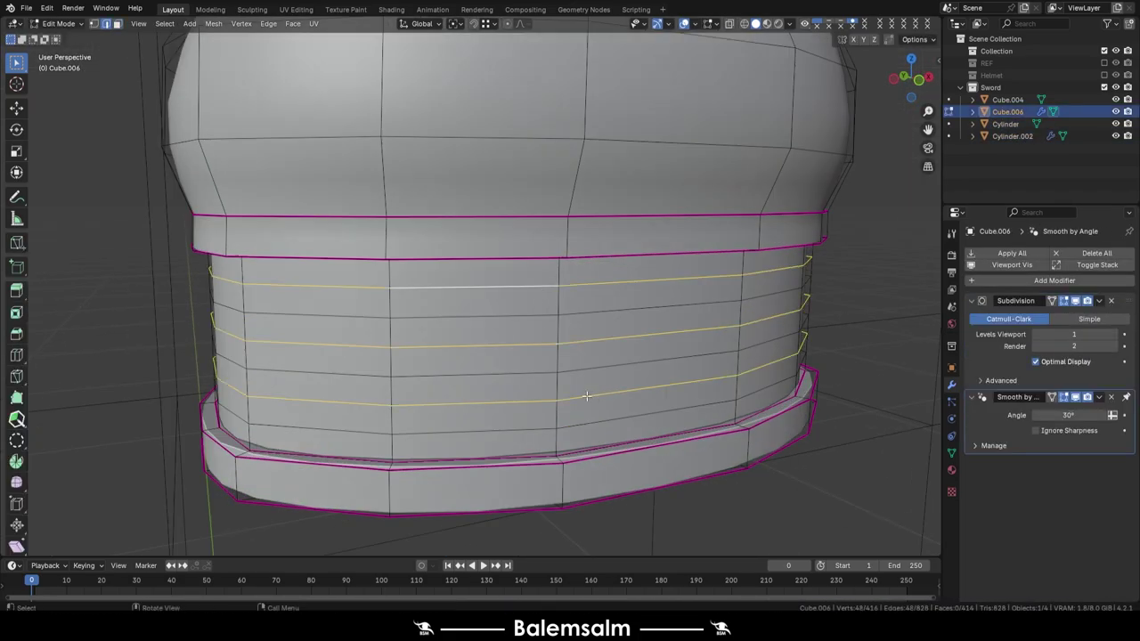
scroll(556, 372, "up", 4)
left_click(556, 372)
scroll(557, 372, "down", 5)
scroll(510, 353, "up", 3)
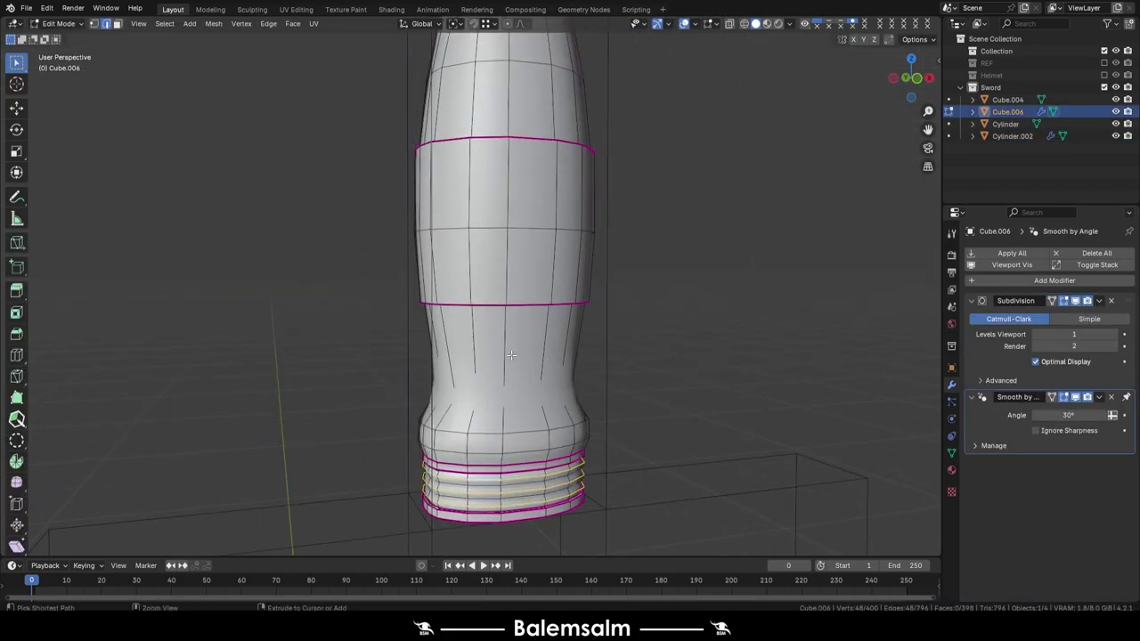
key("Tab")
scroll(492, 362, "down", 3)
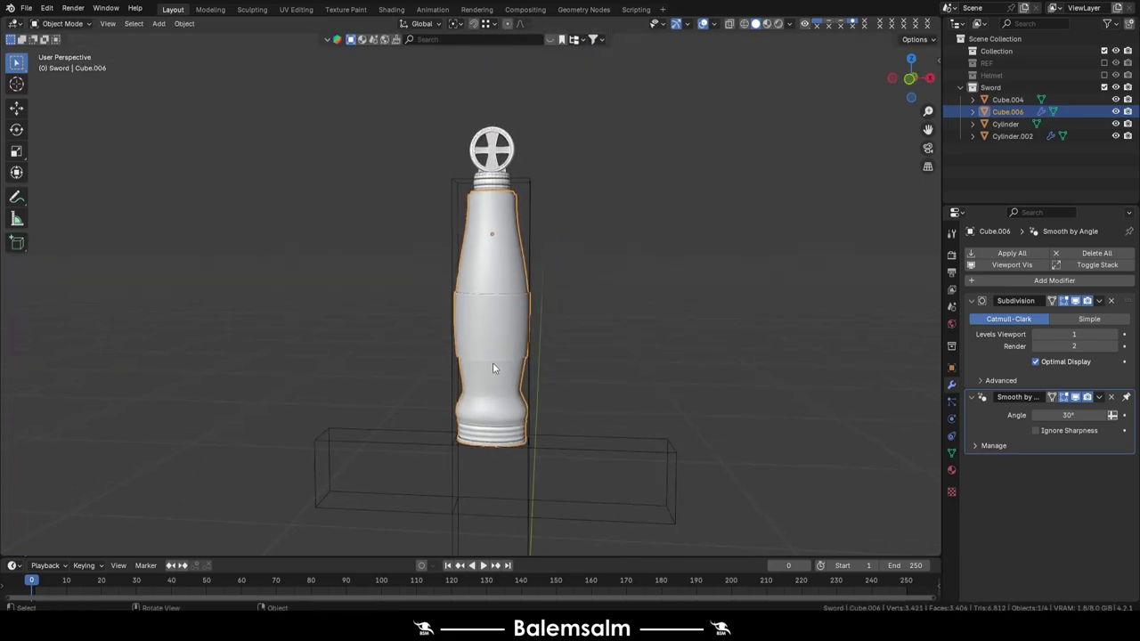
scroll(524, 353, "down", 2)
key("ctrl+s")
scroll(524, 353, "up", 5)
mouse_move(524, 353)
middle_mouse_down()
mouse_move(696, 293)
mouse_move(739, 303)
middle_mouse_up()
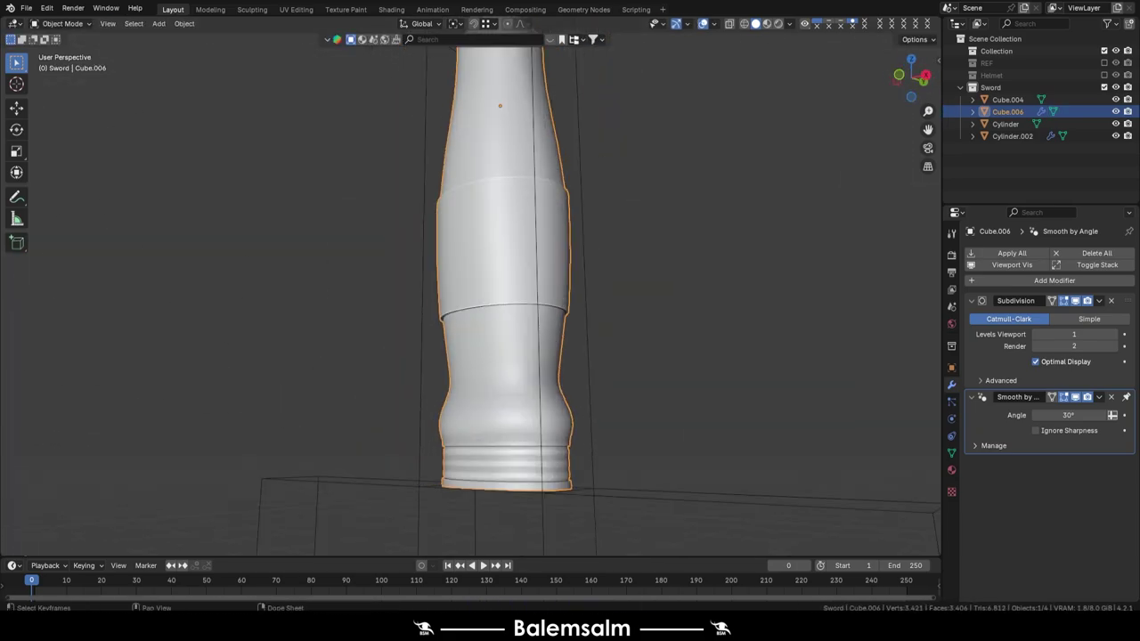
Add a small cube and move it up just below the grip
key("KP_1")
key("shift+a")
left_click(623, 221)
key("s")
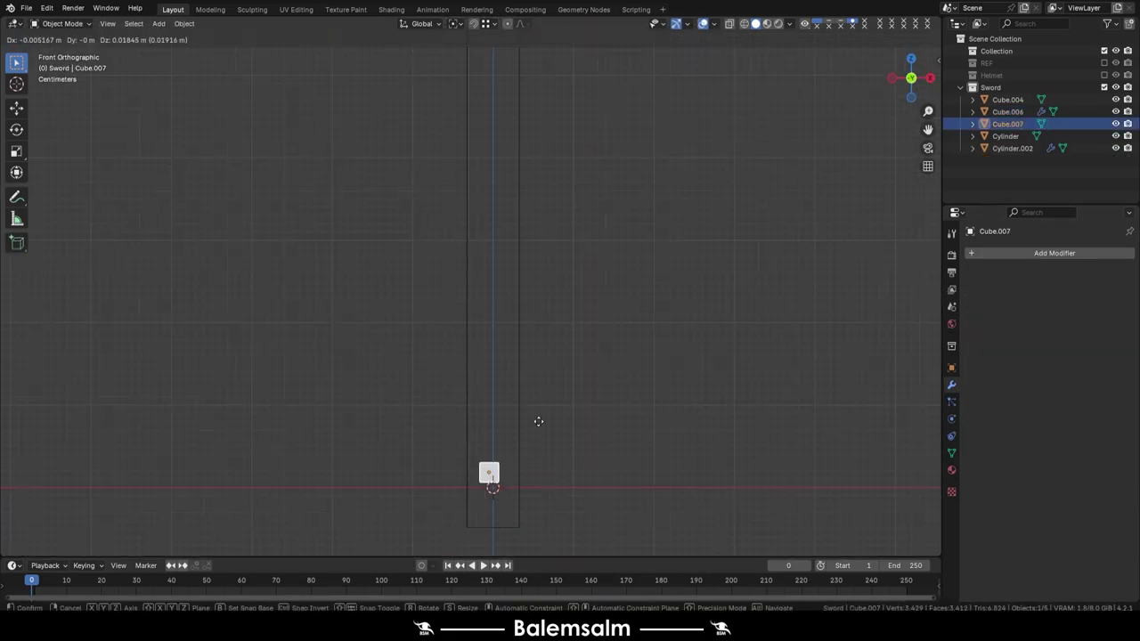
key("g")
key("z")
left_click(529, 190)
Stretch the cube's mesh taller beneath the grip
key("Tab")
scroll(453, 392, "up", 3)
left_click(509, 511)
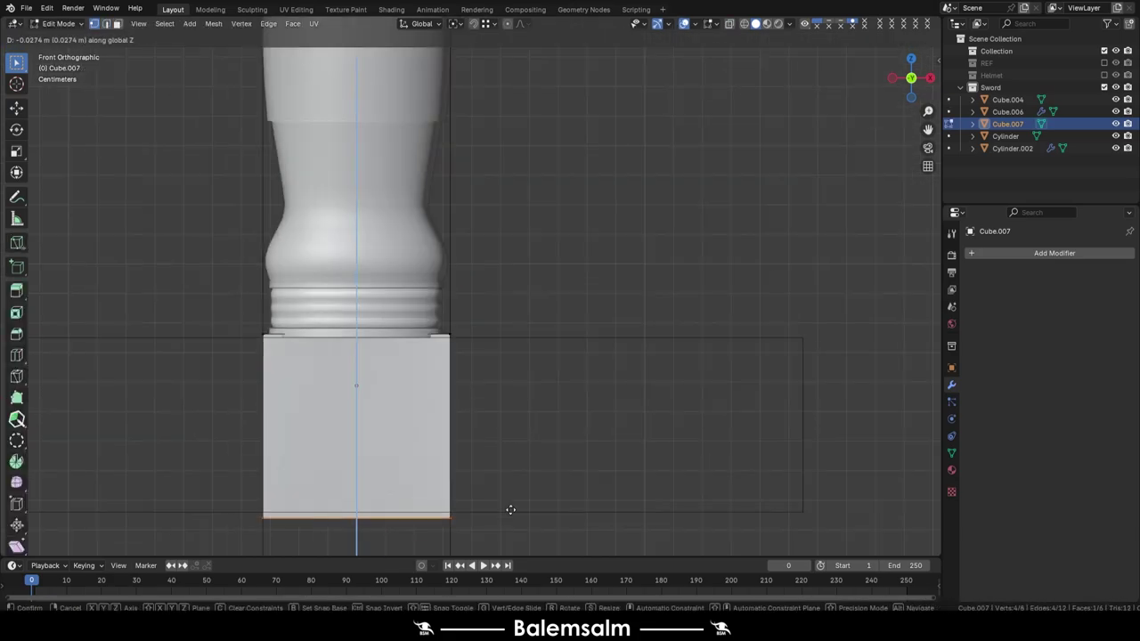
middle_click_drag(508, 511, 331, 349)
middle_click_drag(450, 390, 364, 322)
Mirror the block across the X axis and add a Subdivision modifier to smooth it
key("alt+a")
left_click(1055, 253)
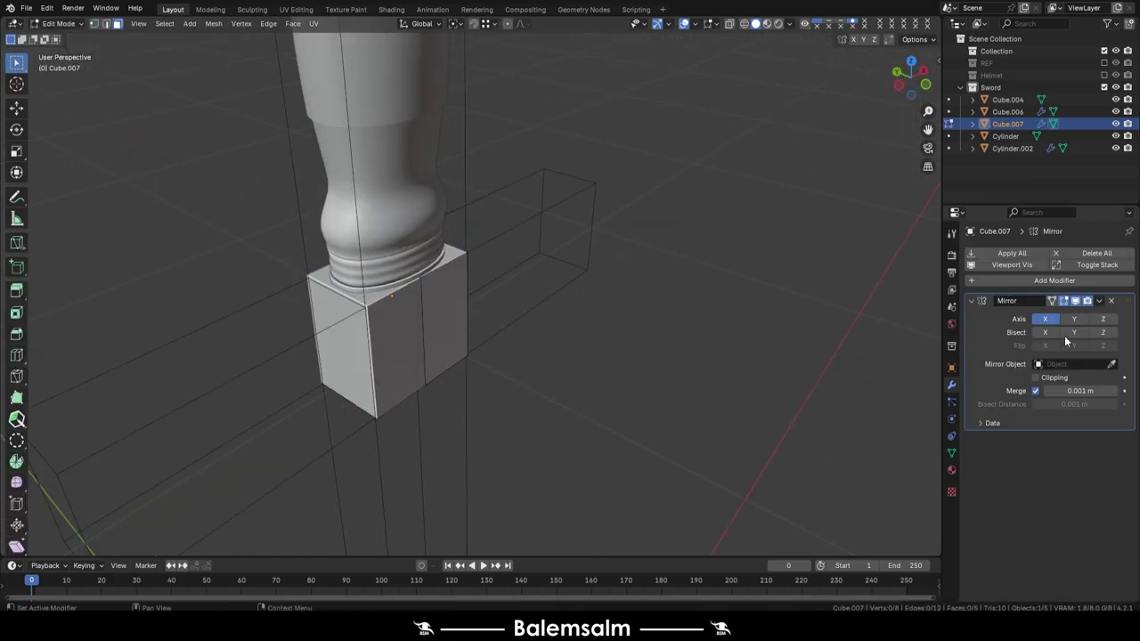
middle_click_drag(535, 357, 498, 499)
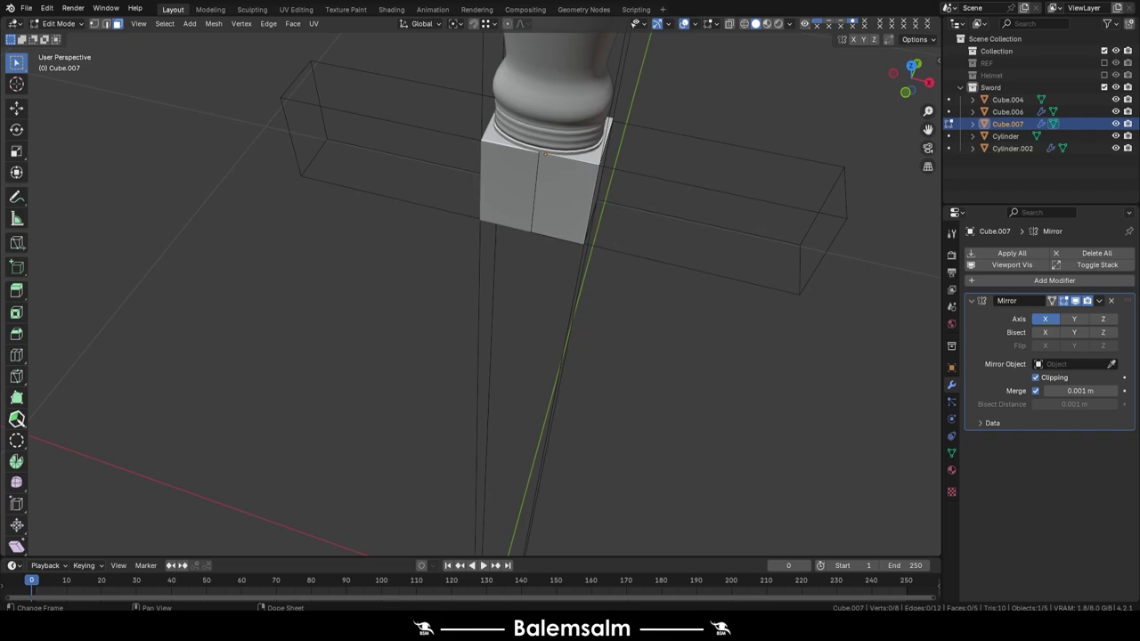
mouse_move(535, 268)
middle_mouse_down()
mouse_move(547, 229)
mouse_move(433, 262)
mouse_move(564, 389)
middle_mouse_up()
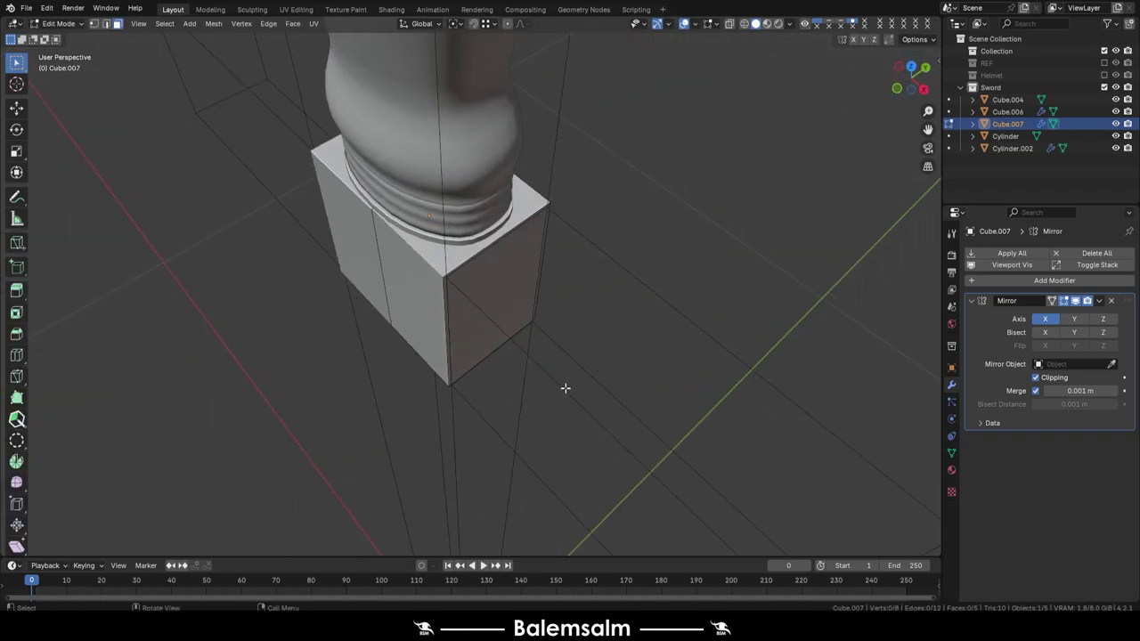
key("Tab")
left_click(988, 280)
mouse_move(886, 426)
left_click(874, 437)
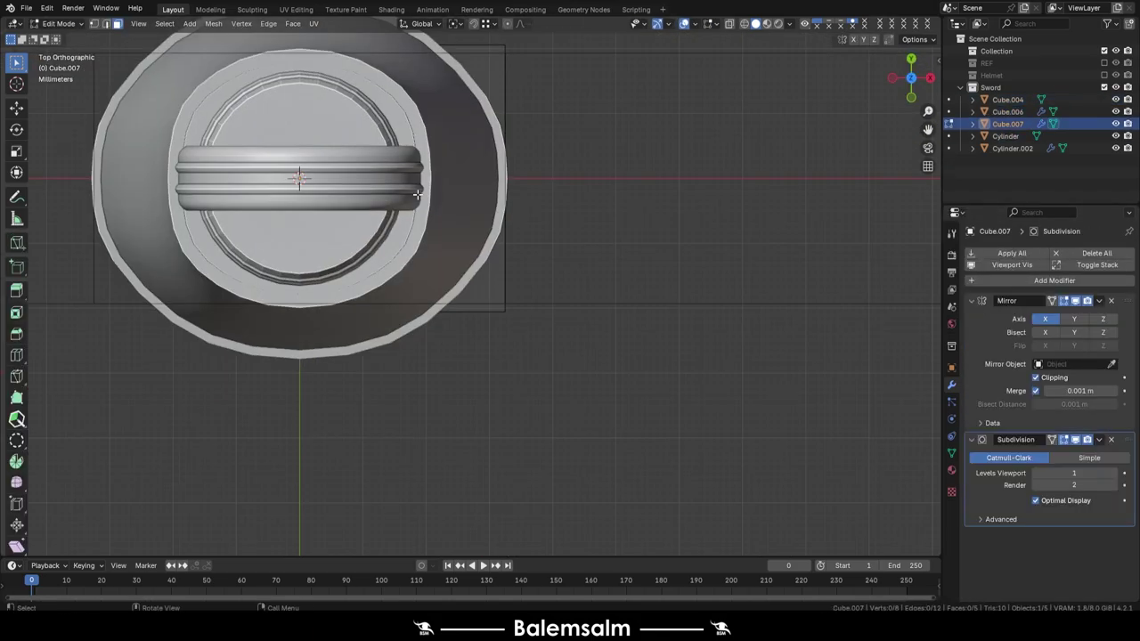
Add an edge loop to the block and box-select one side's vertices in X-ray
left_click(363, 279)
key("alt+z")
left_click_drag(500, 161, 472, 482)
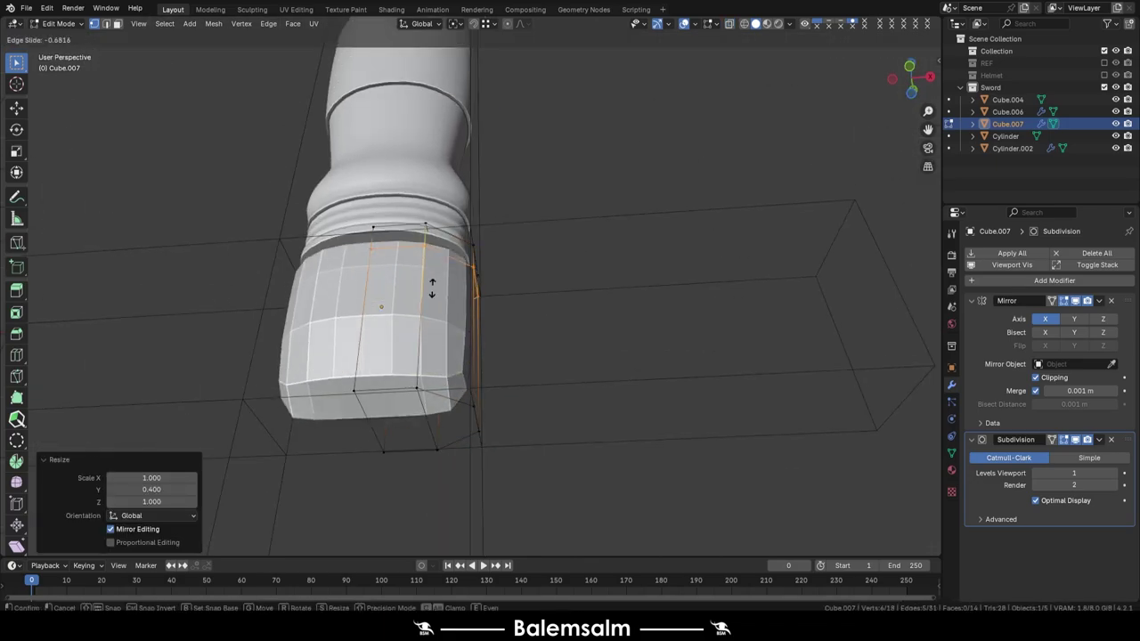
middle_click_drag(554, 211, 389, 372)
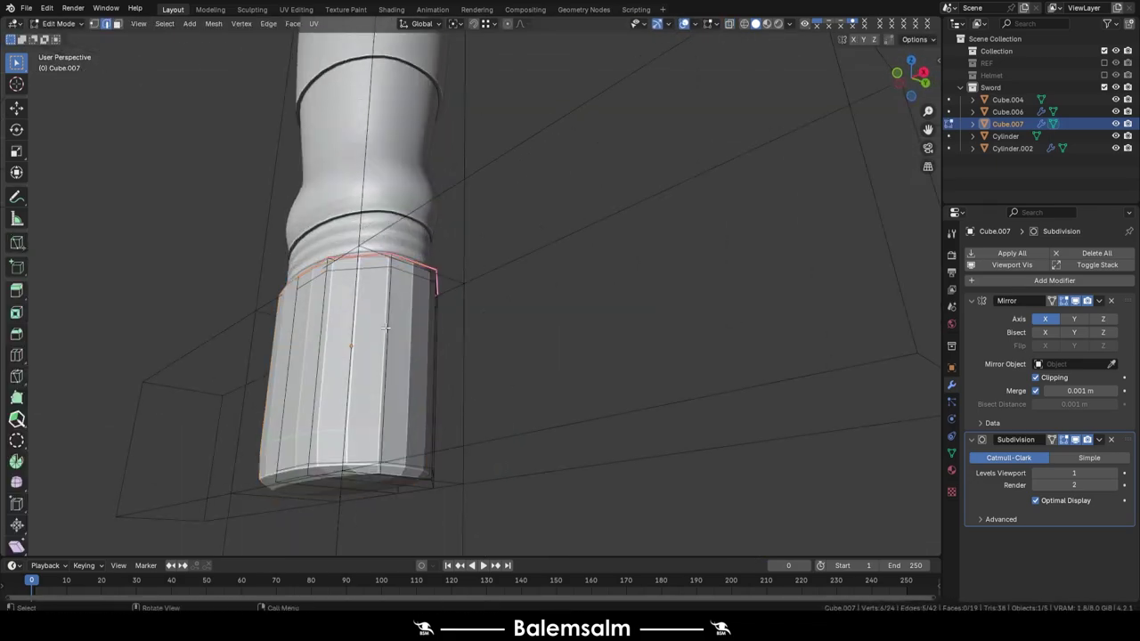
Inset the block's bottom face and scale the inset along X
key("3")
left_click(389, 372, "shift")
left_click(514, 407)
middle_click_drag(515, 407, 476, 389)
key("s")
key("x")
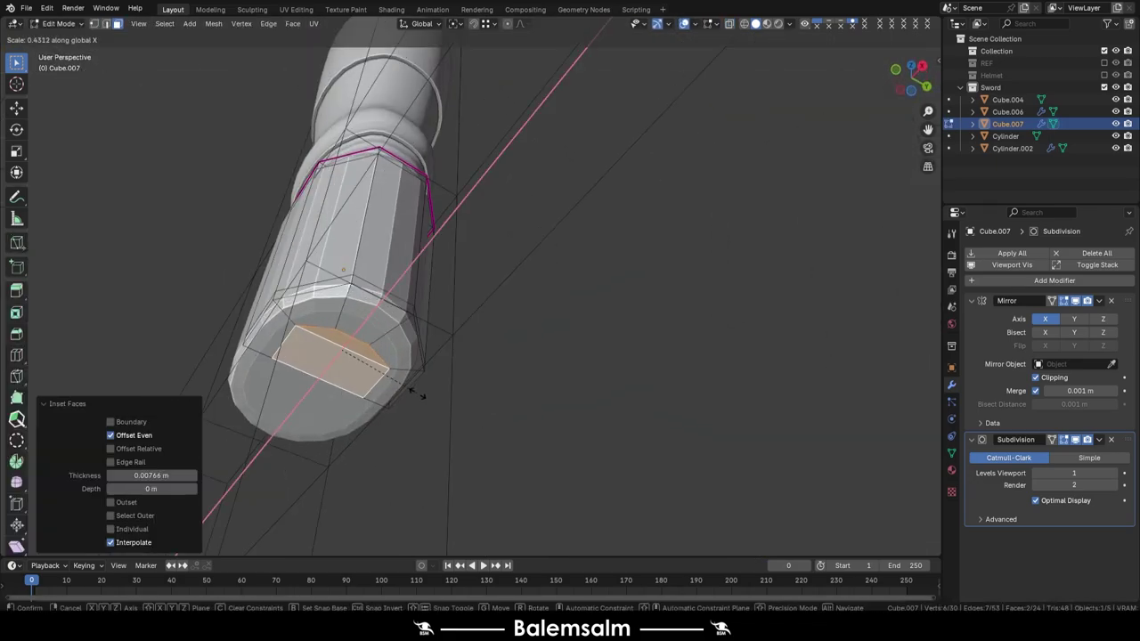
key("KP_1")
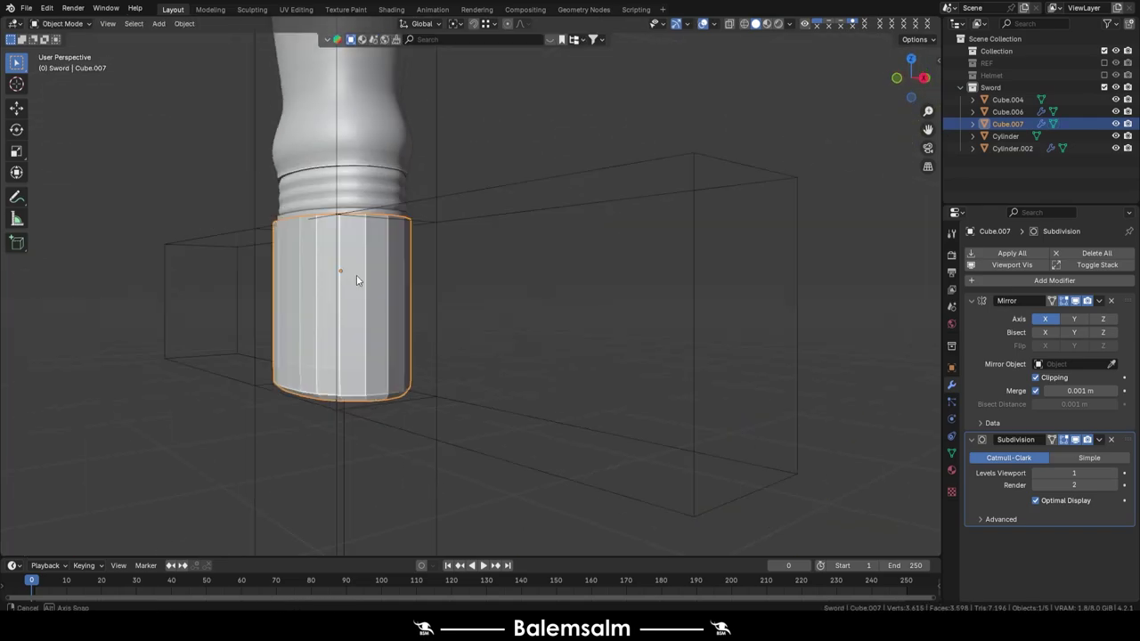
scroll(460, 418, "up", 5)
Slide an edge loop on the block and scale it outward into a bulge
key("g")
key("x")
left_click(435, 420)
scroll(436, 419, "down", 3)
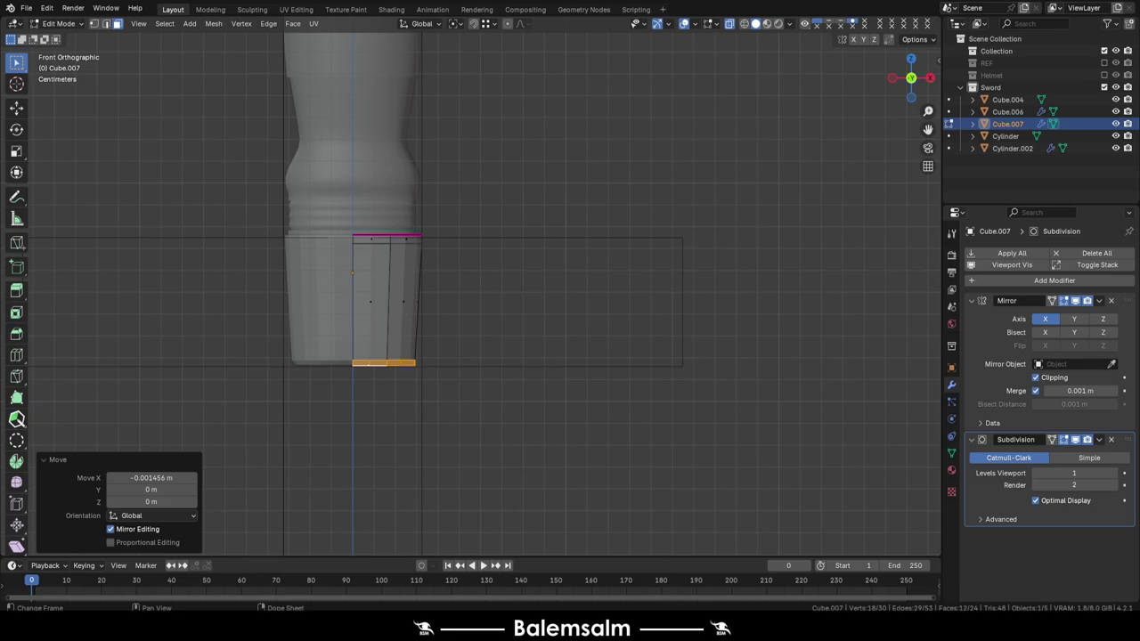
scroll(490, 314, "up", 4)
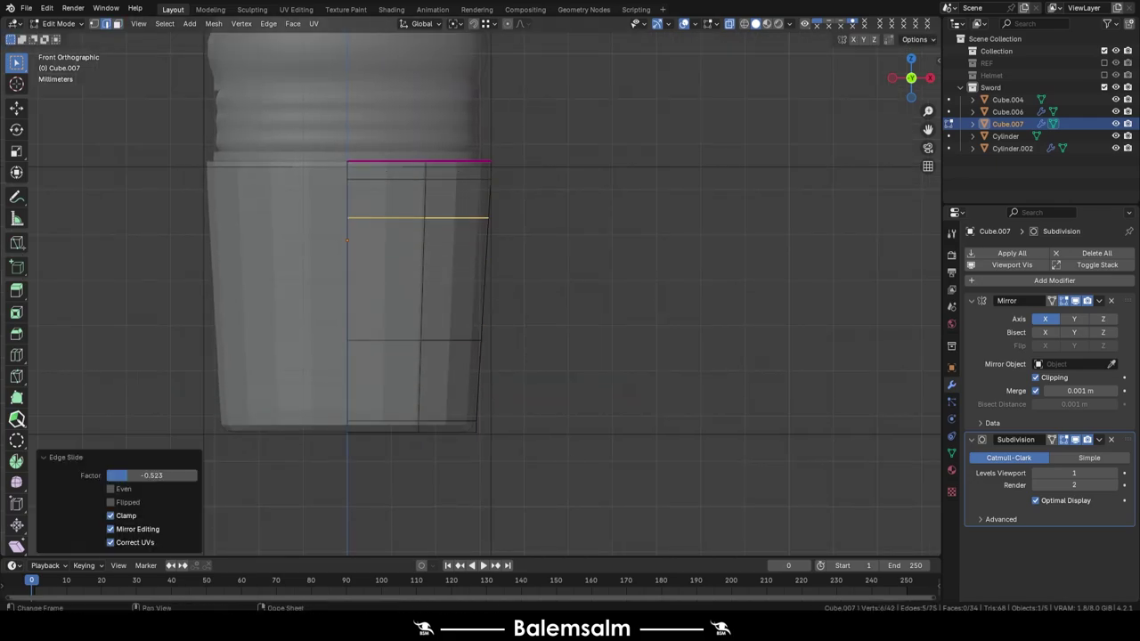
left_click(455, 378)
key("s")
left_click(575, 369)
Pull the side out into an arm curving down at the tip and bevel its edges
key("g")
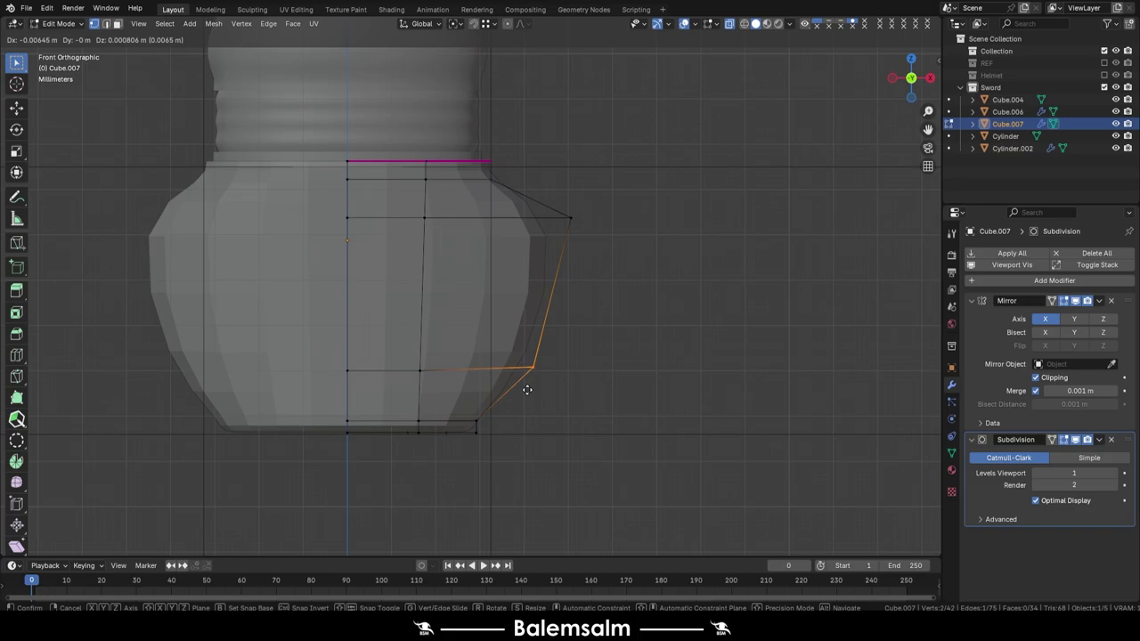
scroll(521, 393, "down", 3)
left_click(631, 311)
key("ctrl+b")
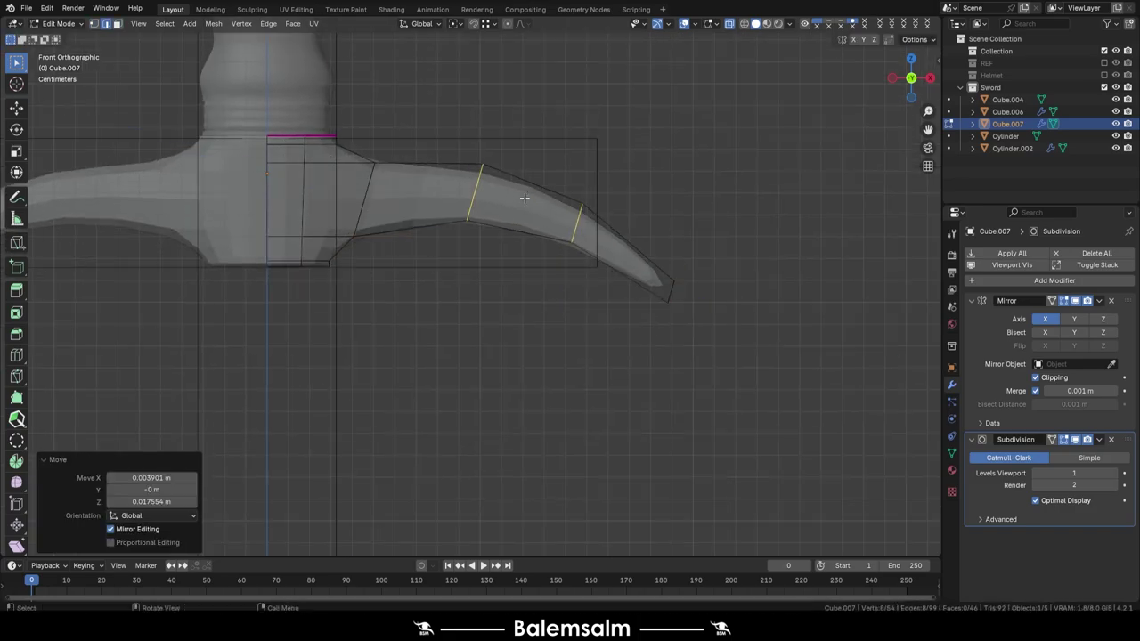
key("Escape")
key("ctrl+r")
left_click(577, 294)
middle_click_drag(577, 294, 548, 389)
Flatten the arm's depth along Y and rotate its tip end in front view
key("s")
key("y")
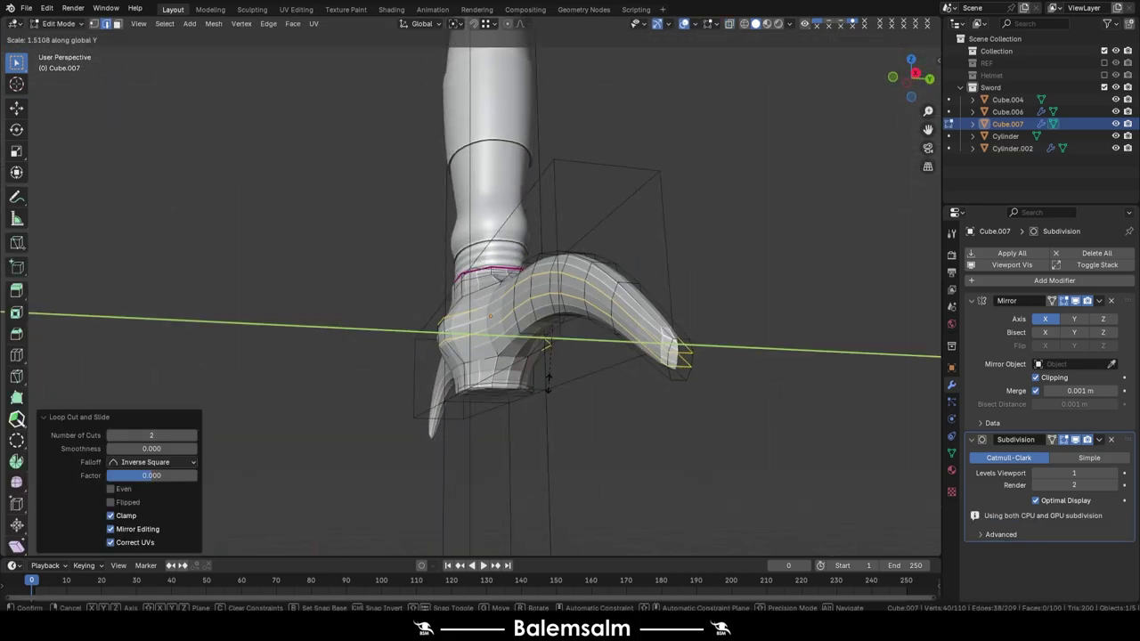
key("grave")
left_click(593, 419)
key("g")
key("r")
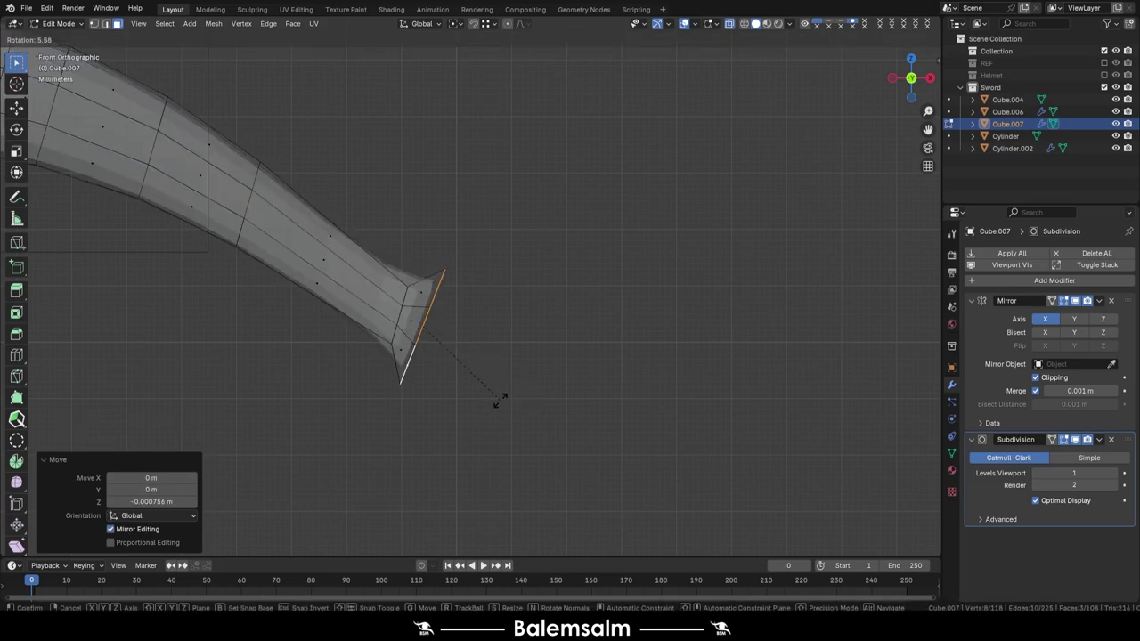
Shape the arm's tip into a rounded knob with a slid edge loop
middle_click_drag(381, 266, 532, 250)
scroll(533, 251, "up", 3)
key("g")
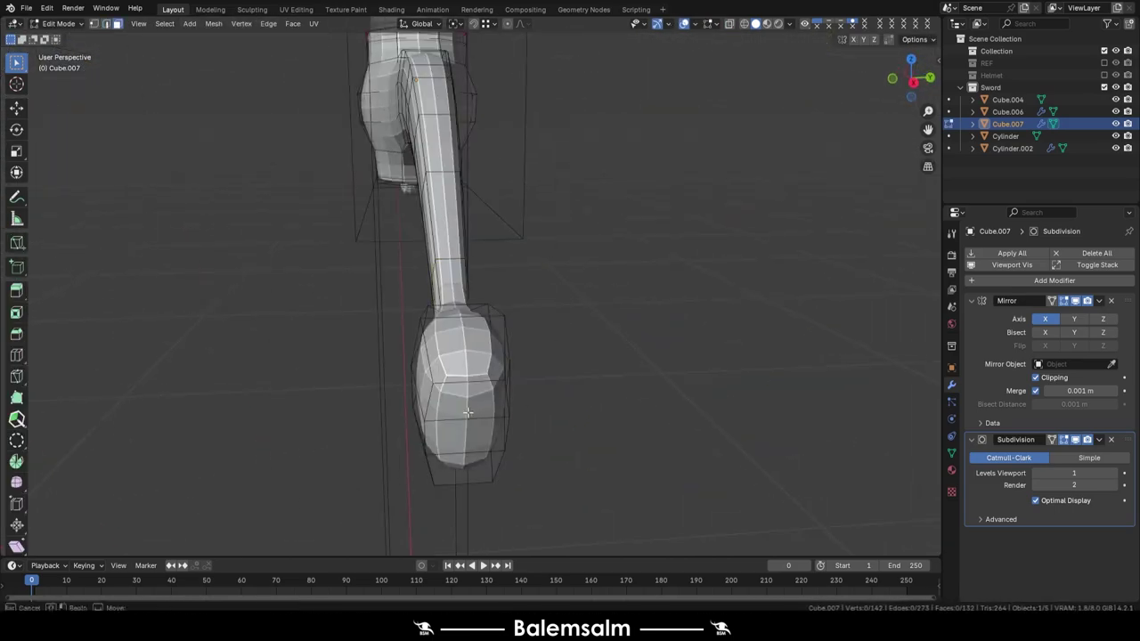
left_click(551, 420)
mouse_move(551, 419)
middle_mouse_down()
mouse_move(496, 311)
mouse_move(563, 509)
middle_mouse_up()
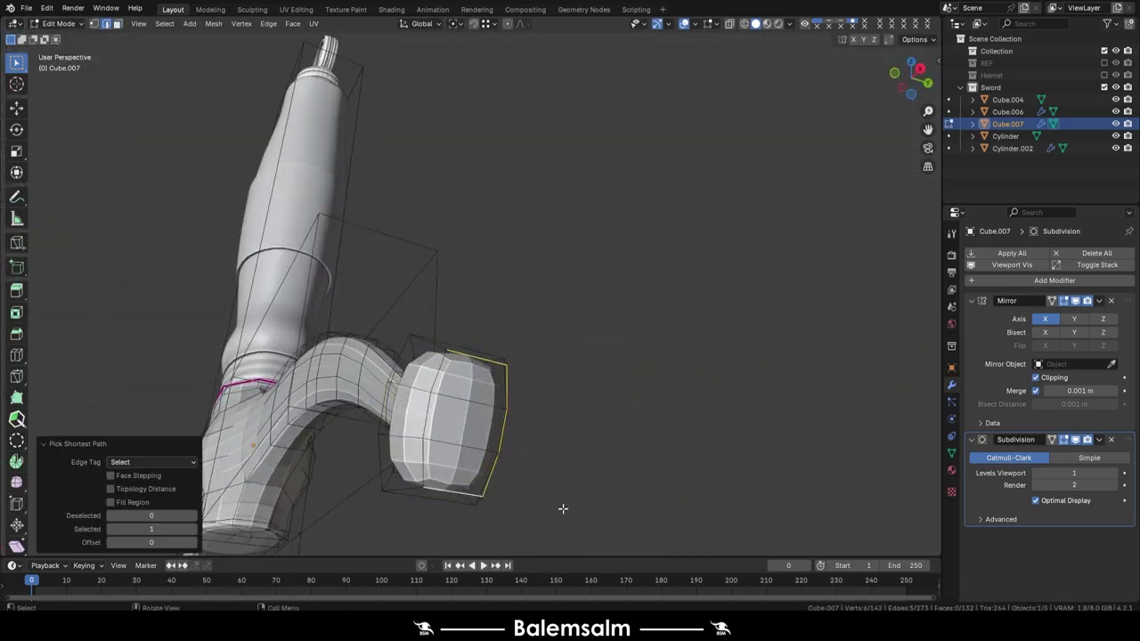
left_click(471, 376)
middle_click_drag(471, 376, 385, 348)
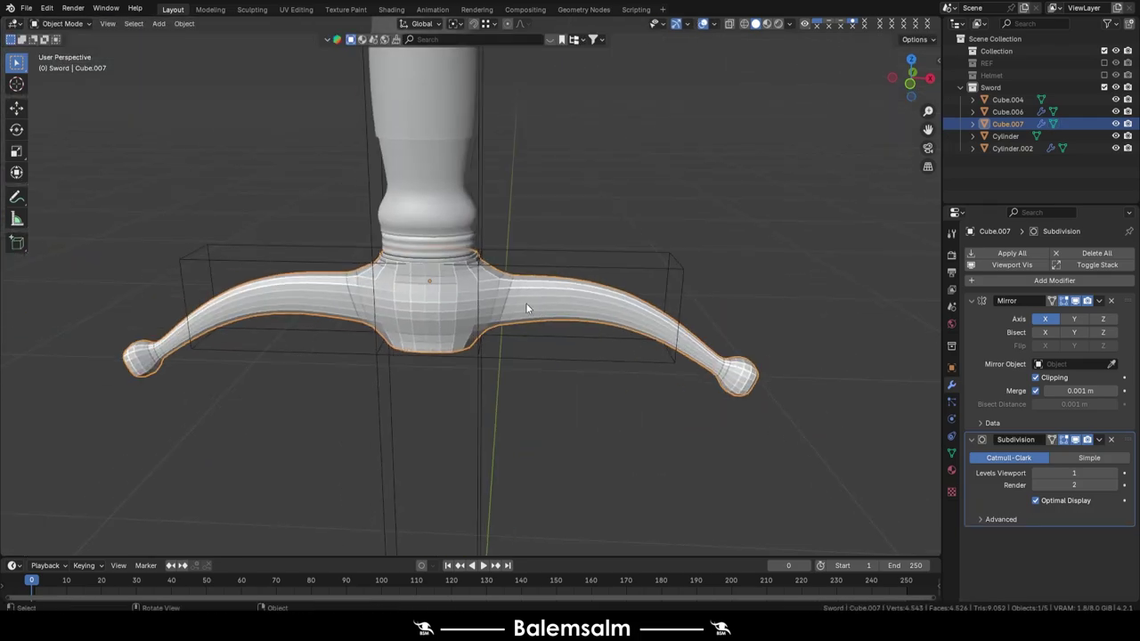